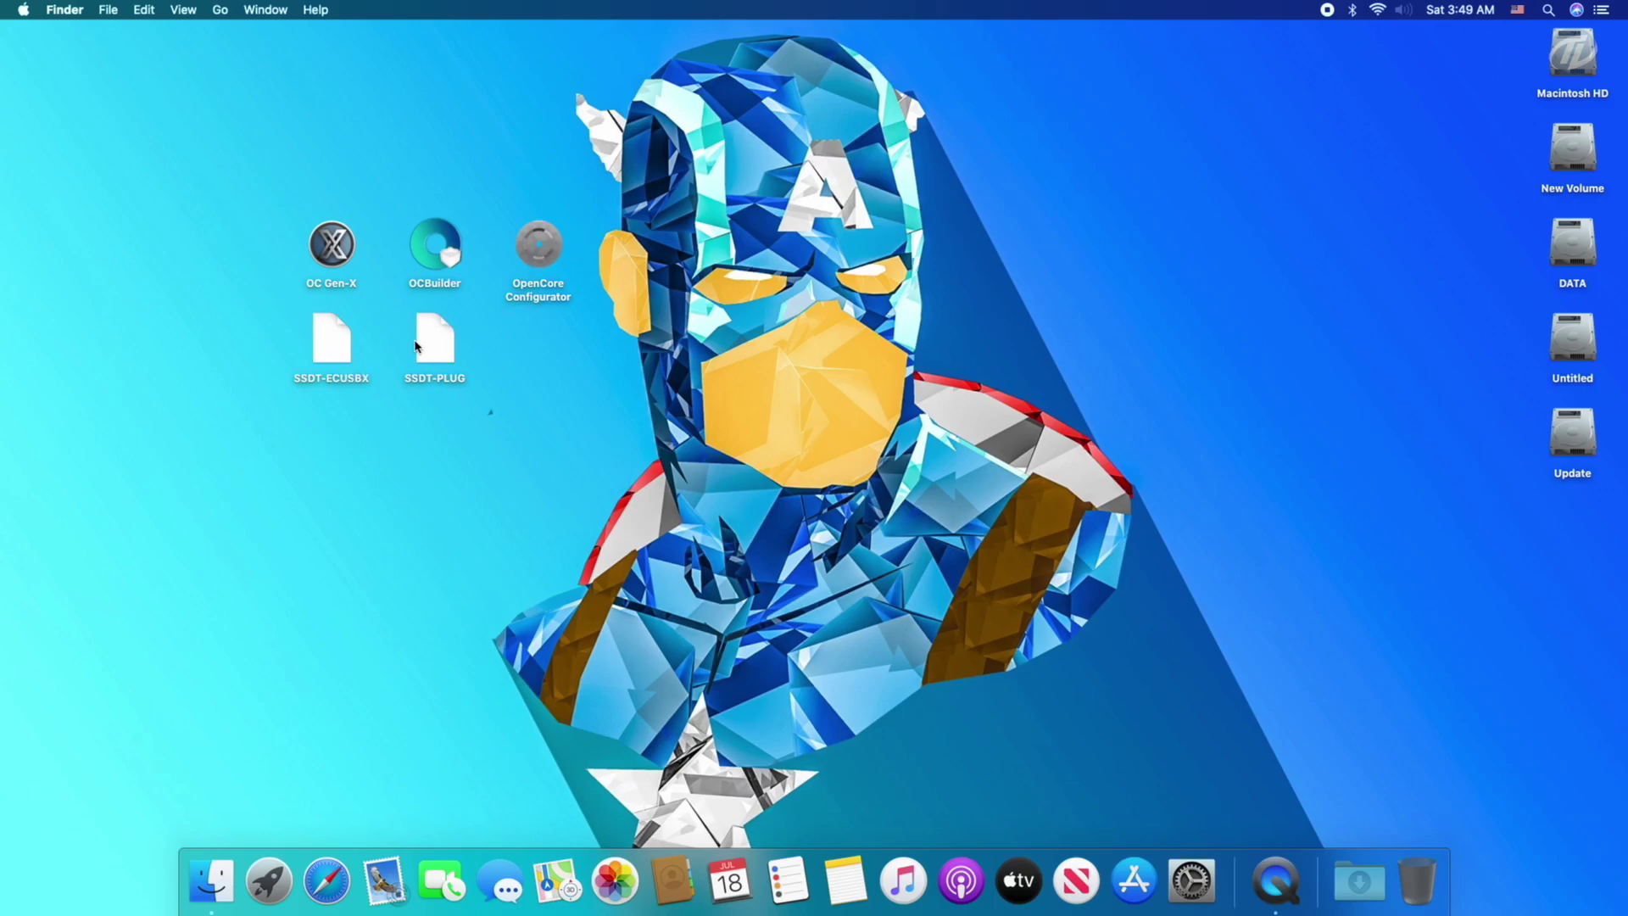
Step: Open Launchpad, scroll through its pages, and dismiss it back to the desktop
click(269, 880)
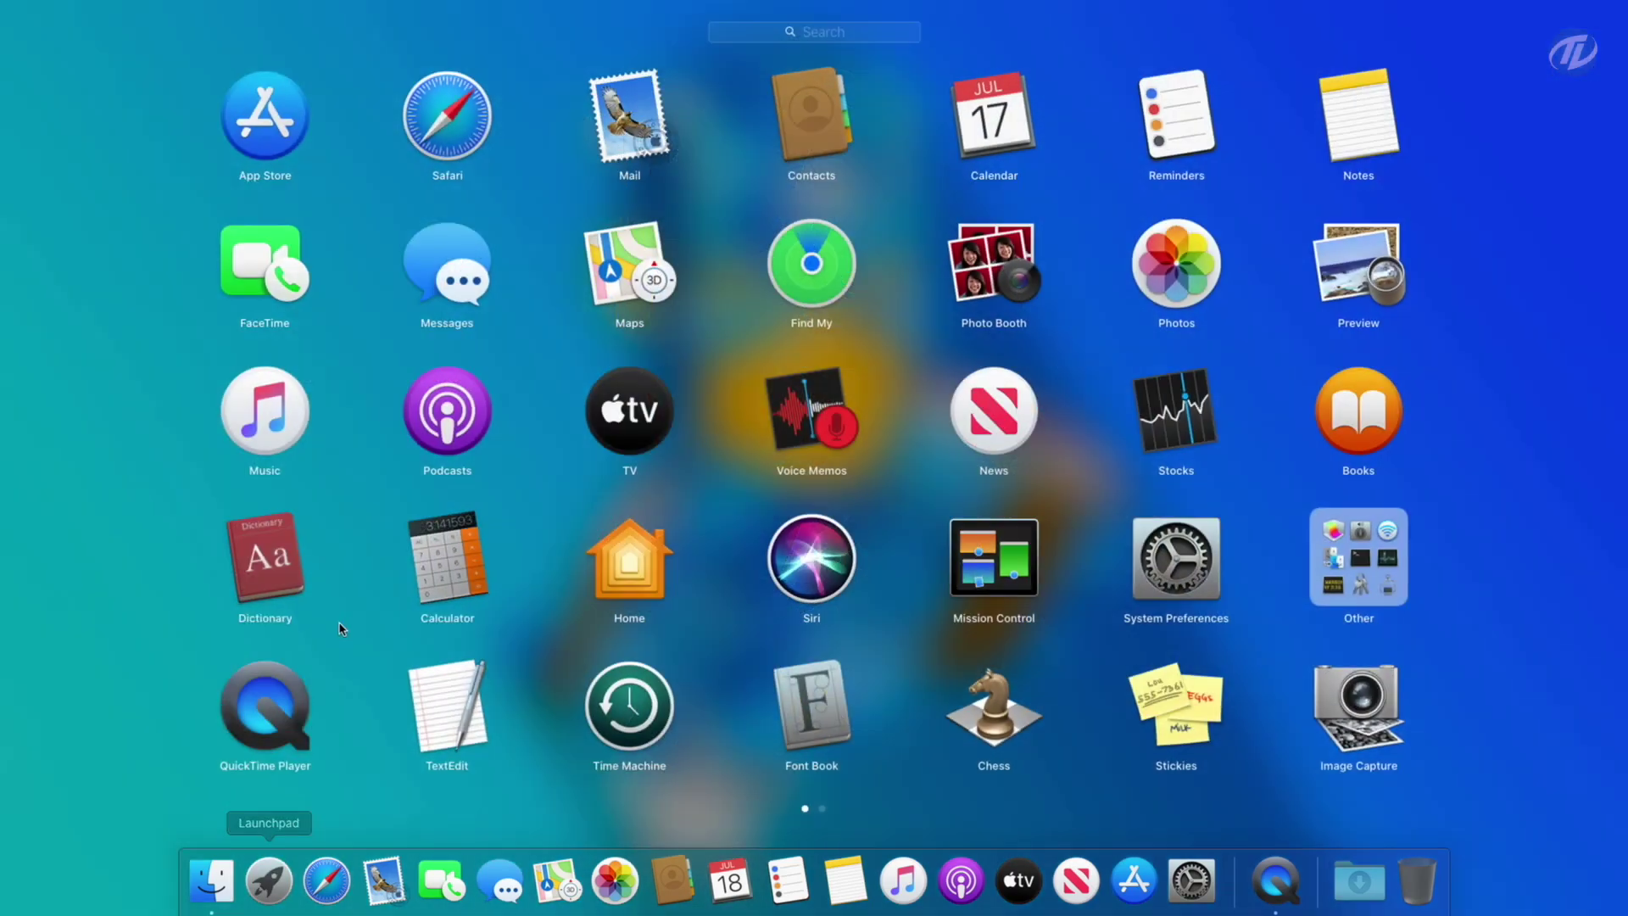
scroll(339, 628, right, 3)
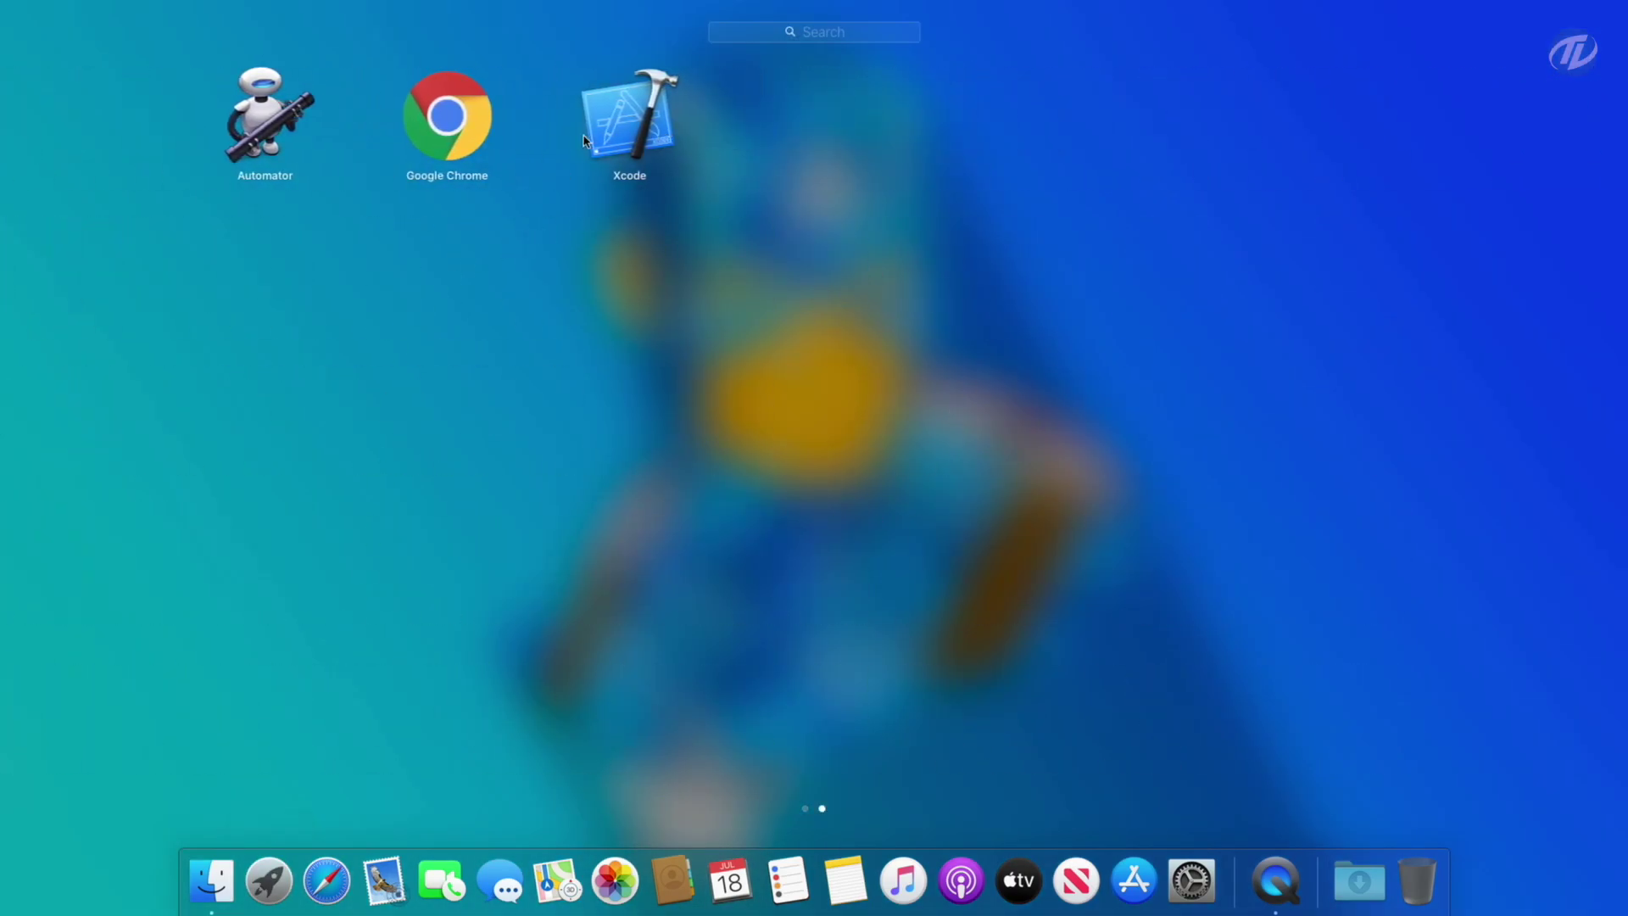
click(774, 245)
Step: Launch OC Gen-X, move its window aside, and pick Coffee Lake under Intel Consumer
double_click(329, 248)
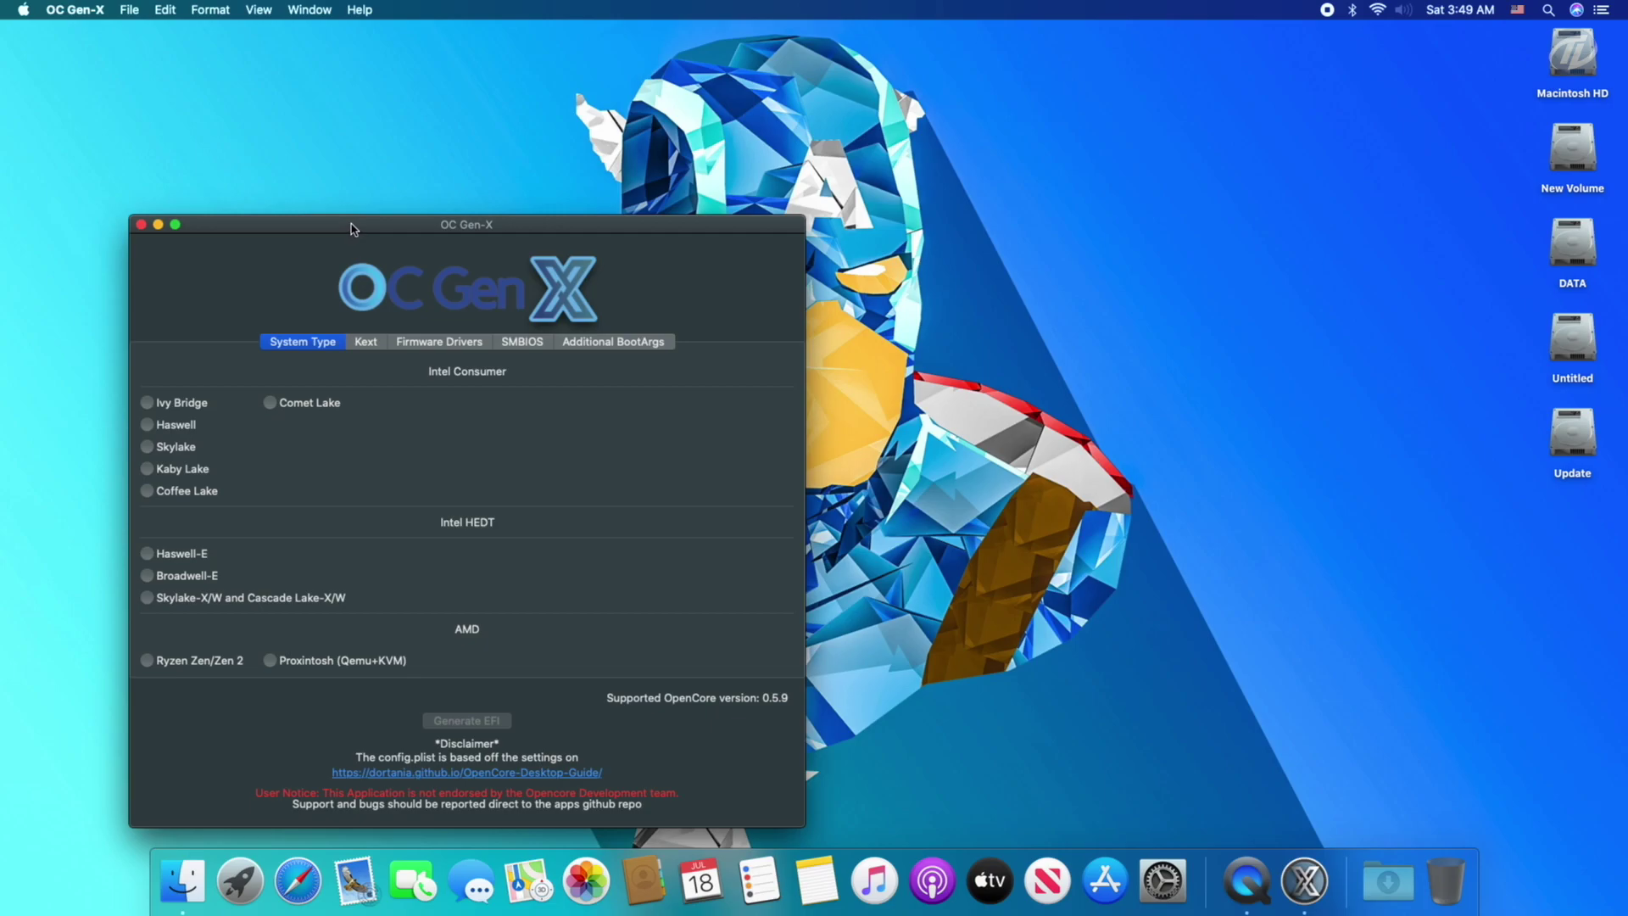
drag(352, 227, 778, 177)
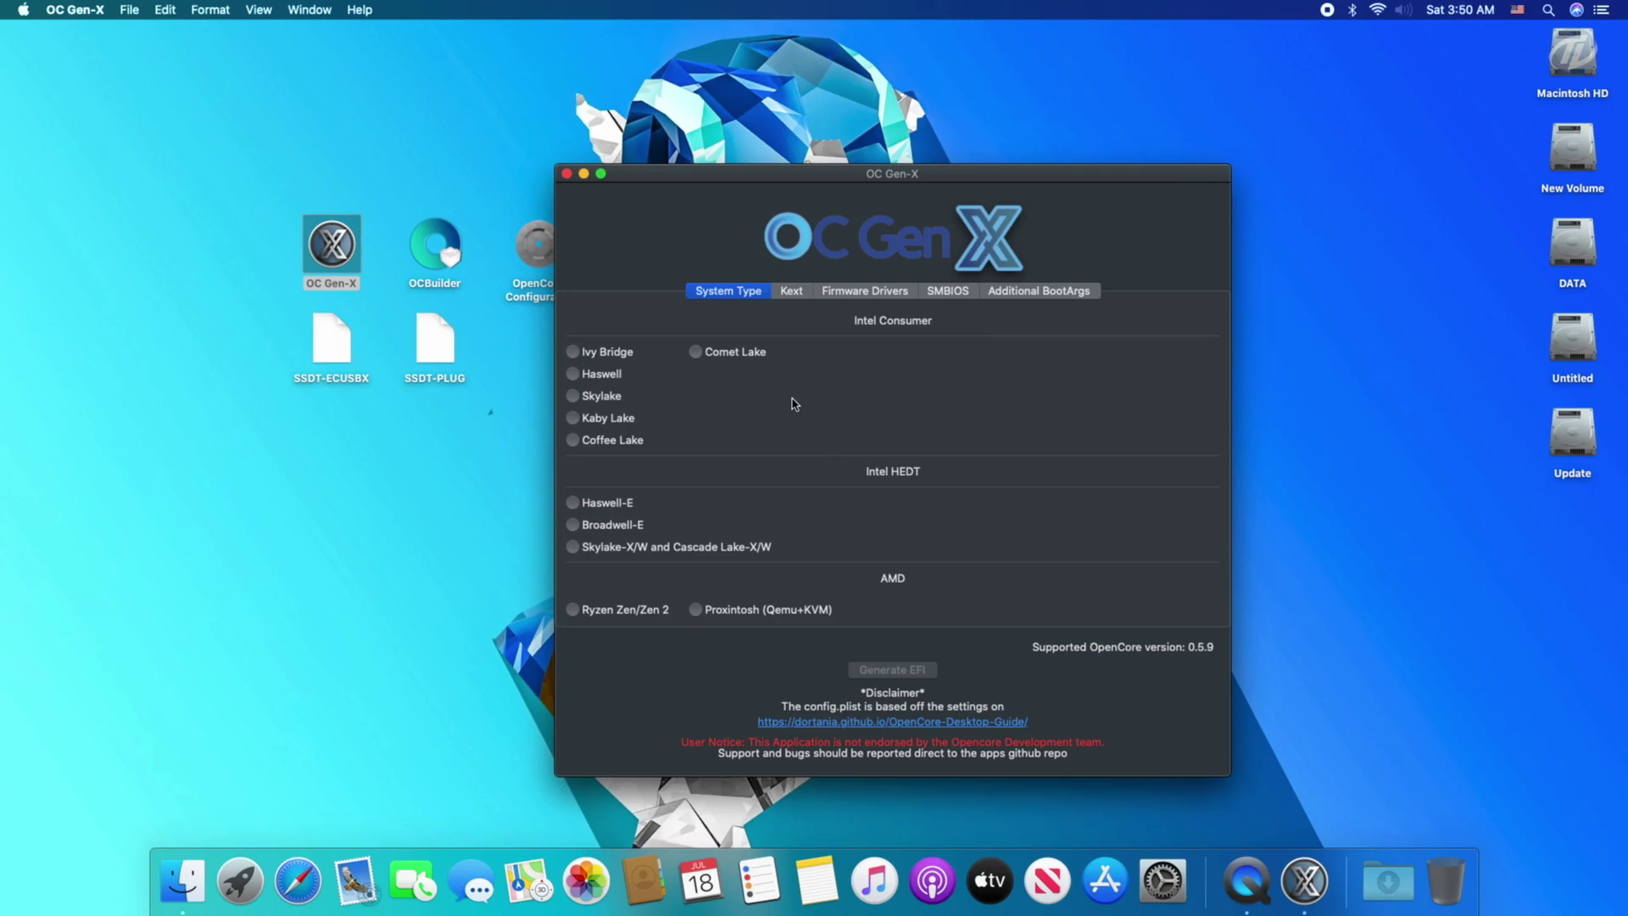
click(631, 441)
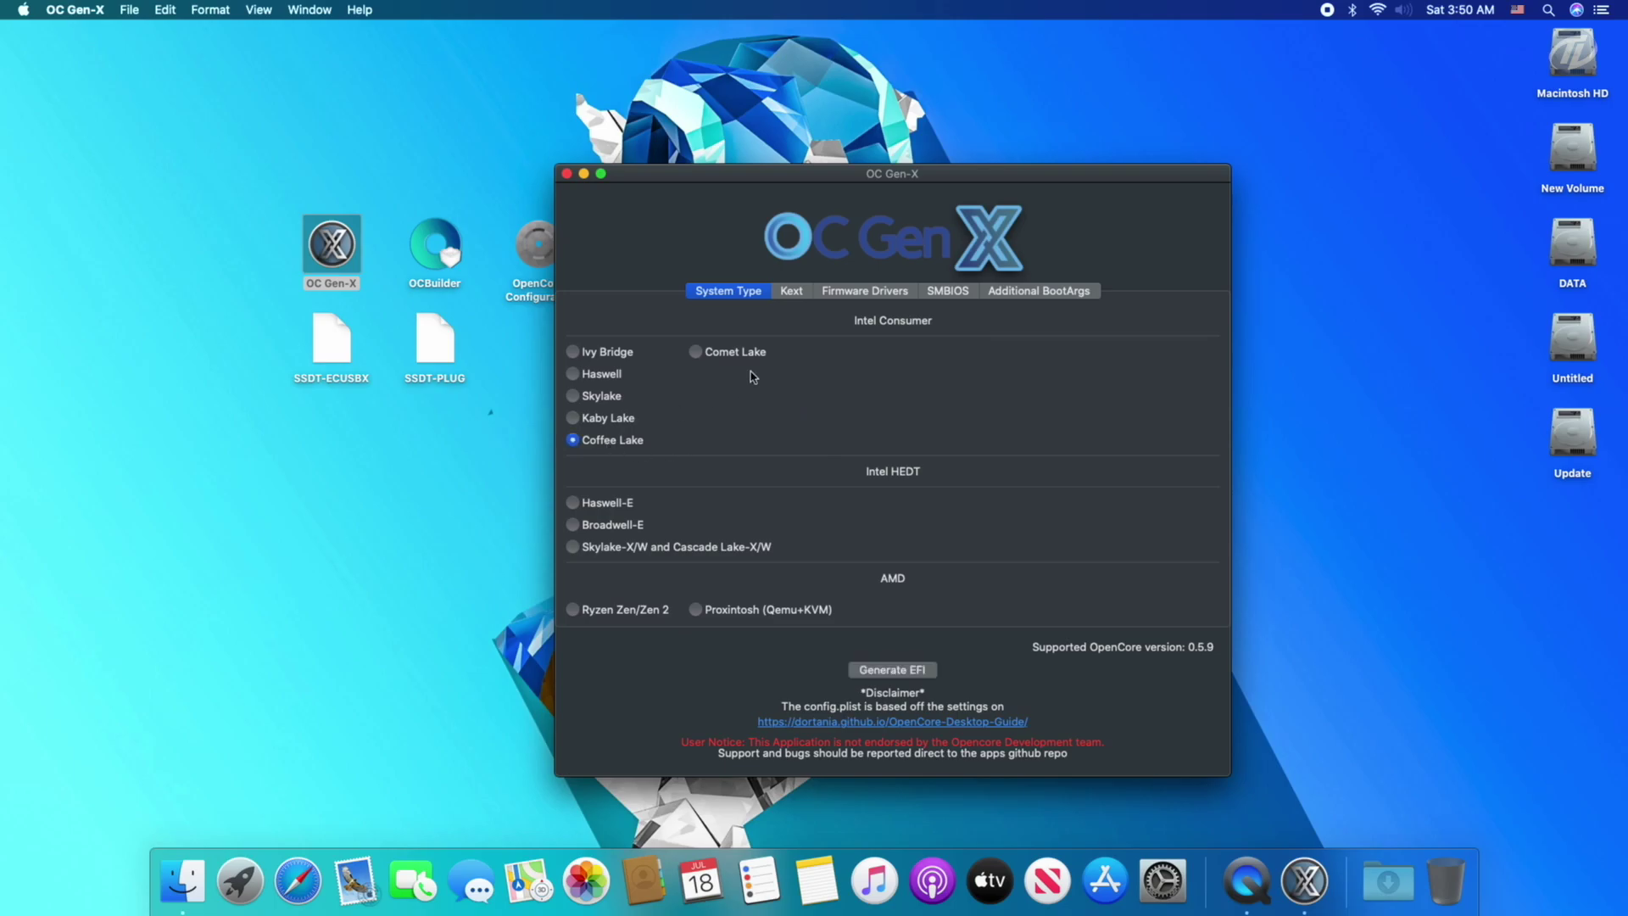
Step: Include the USBInjectAll kext and leave out the OpenRuntime.efi and HfsPlus.efi drivers
click(788, 293)
click(828, 315)
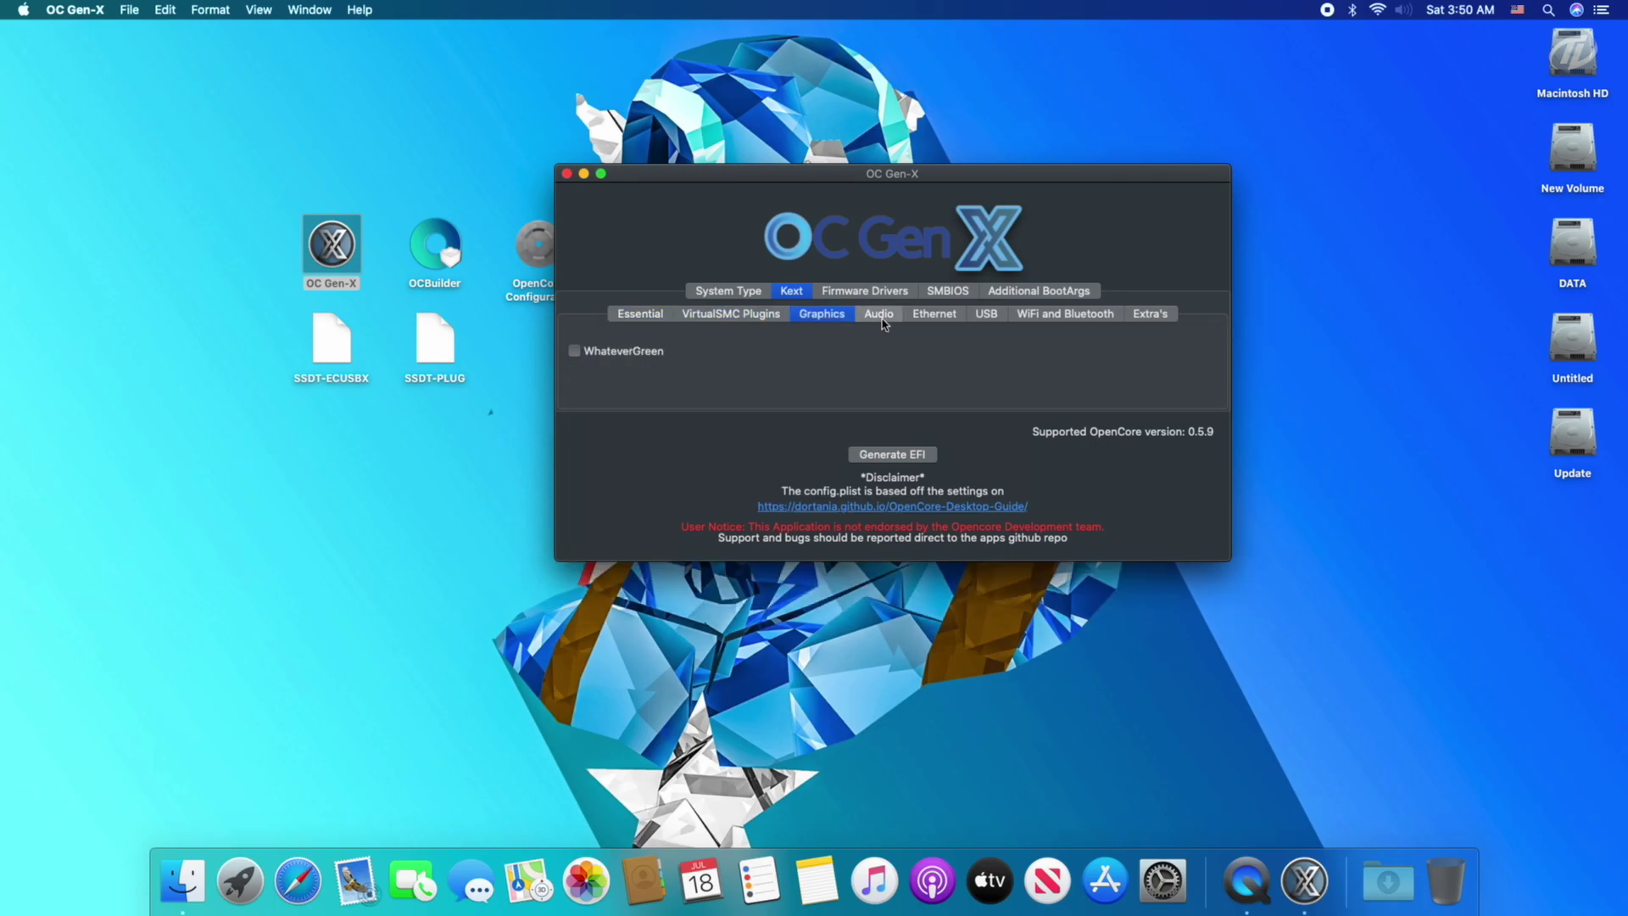
click(984, 316)
click(622, 356)
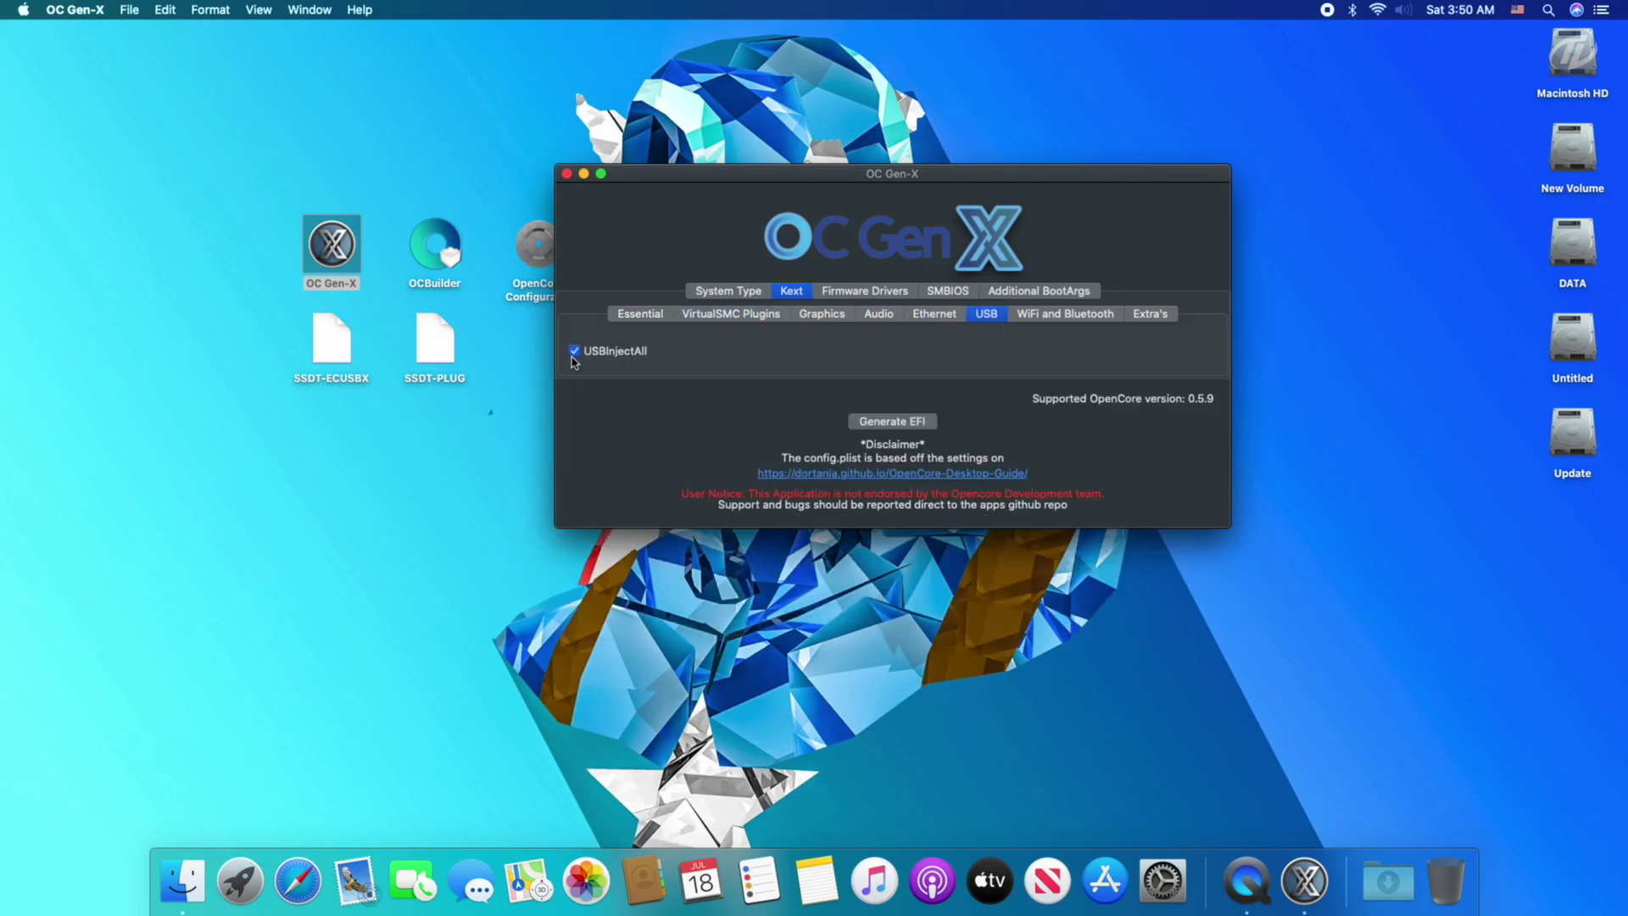
click(1065, 313)
click(1150, 314)
click(882, 293)
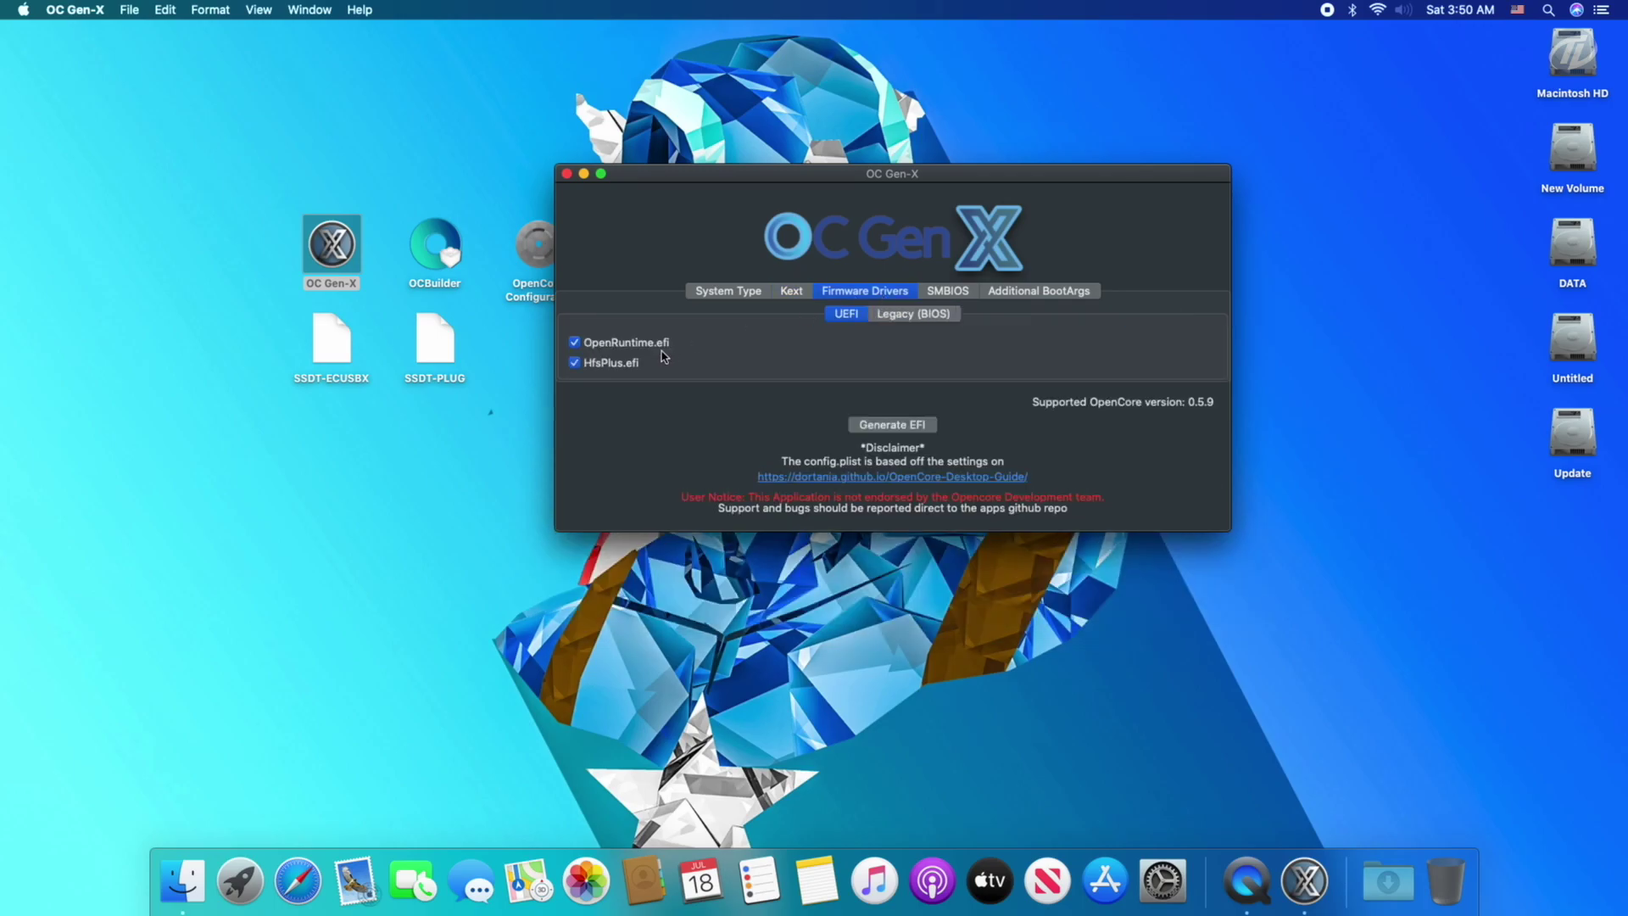
click(612, 344)
click(612, 363)
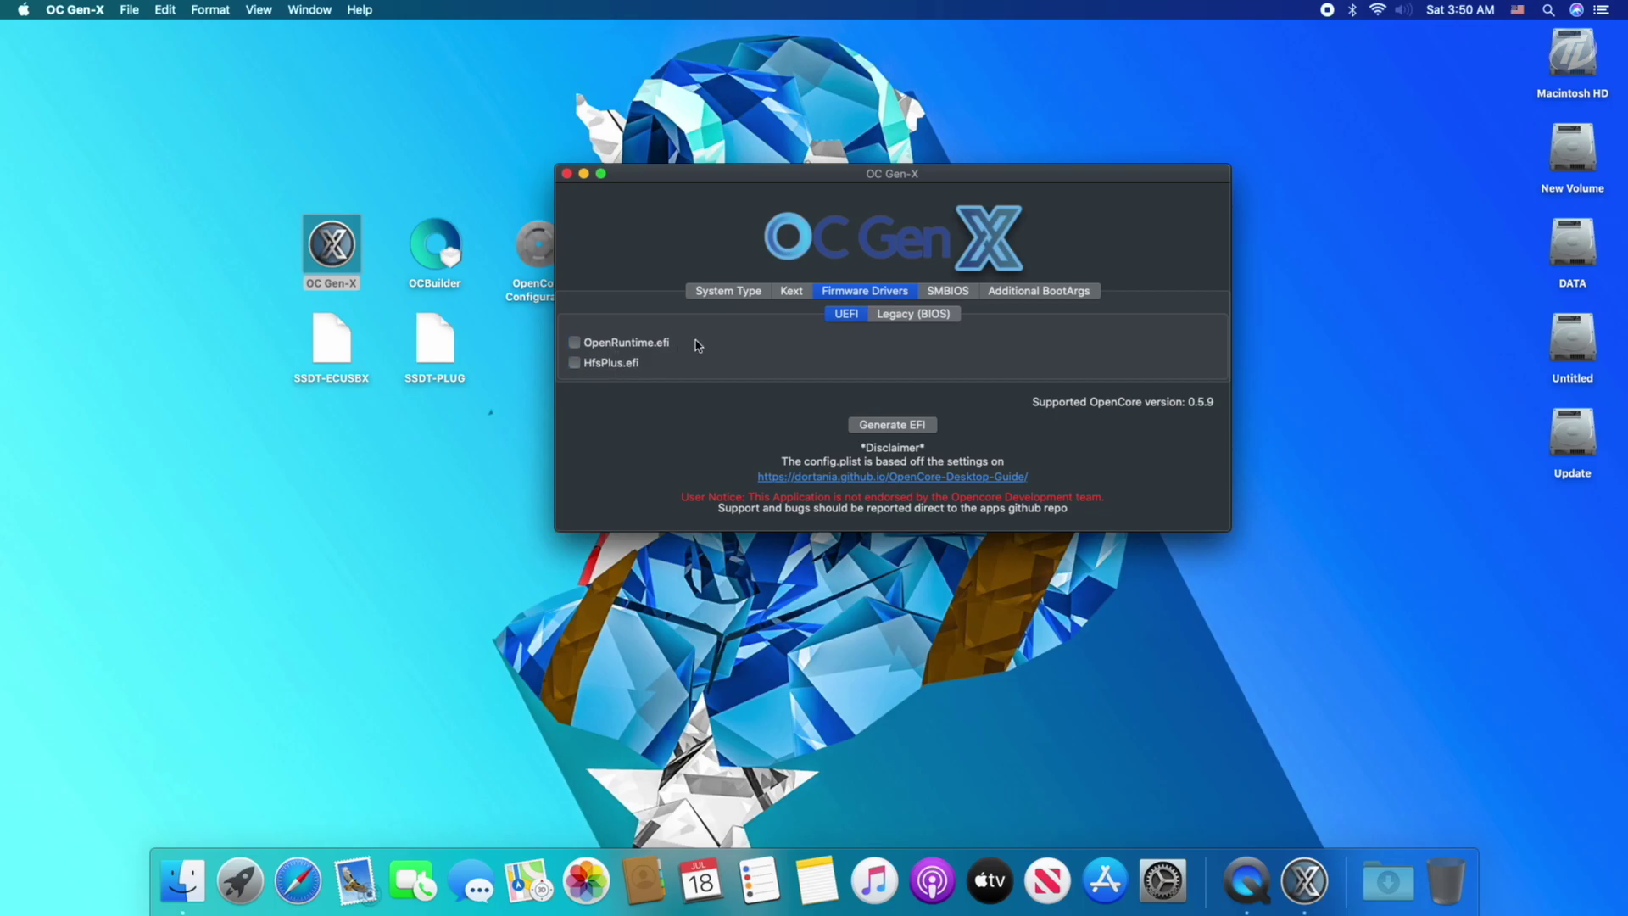
Step: Set system model iMacPro1,1 and boot args '-v alcid=11', then generate the EFI folder
click(966, 293)
click(816, 324)
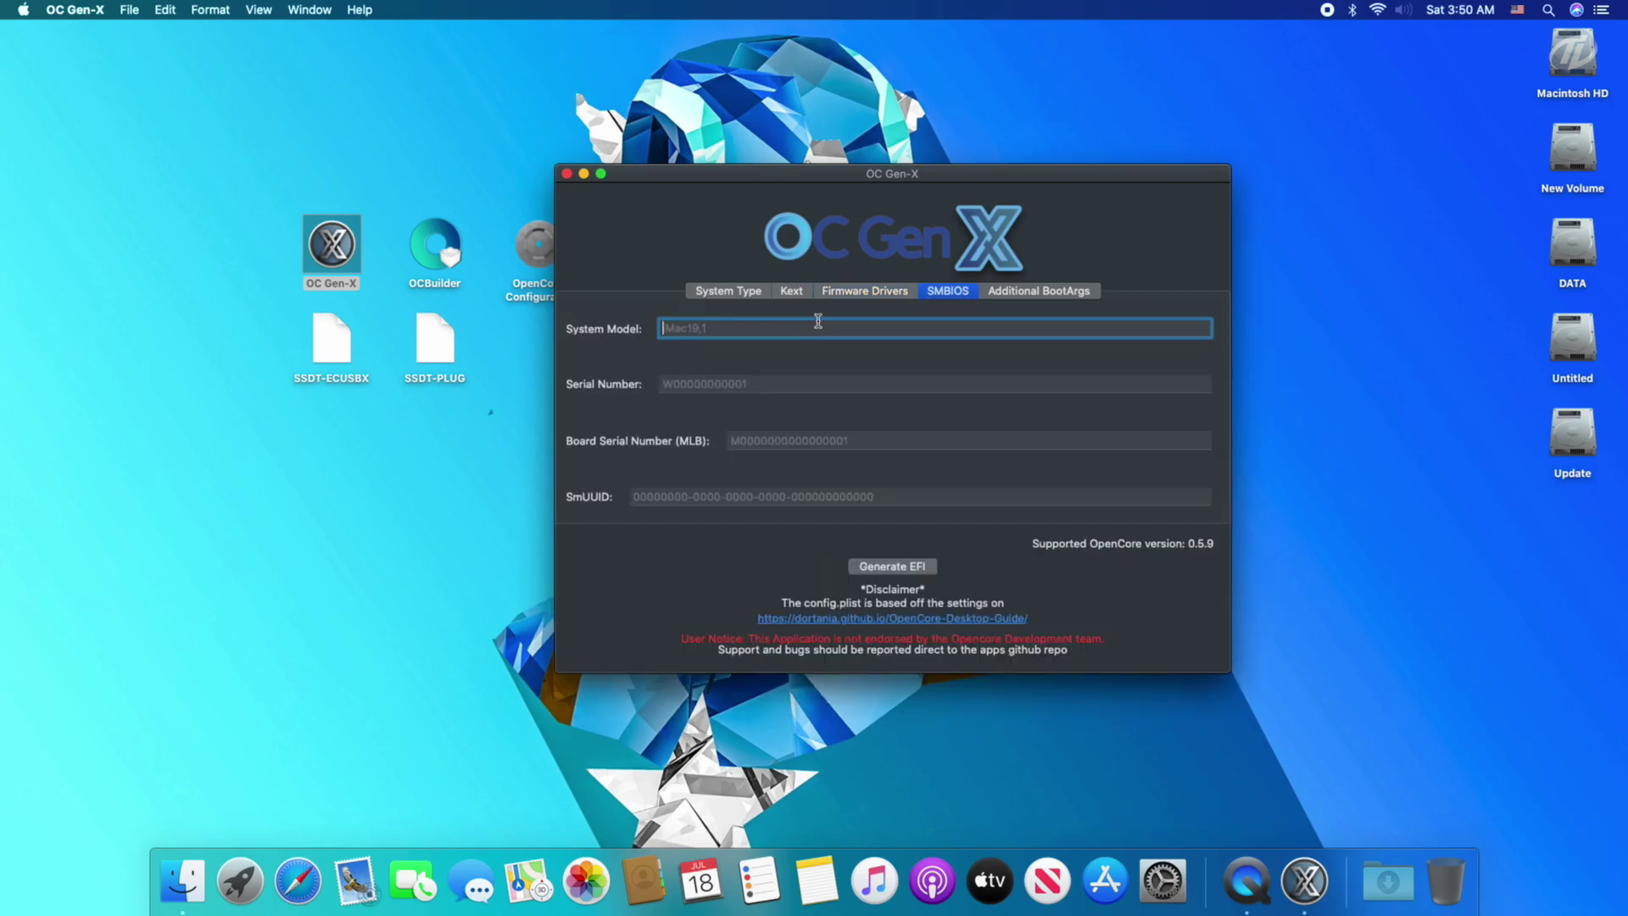
text(iMacPro1,1)
click(1038, 291)
text(-)
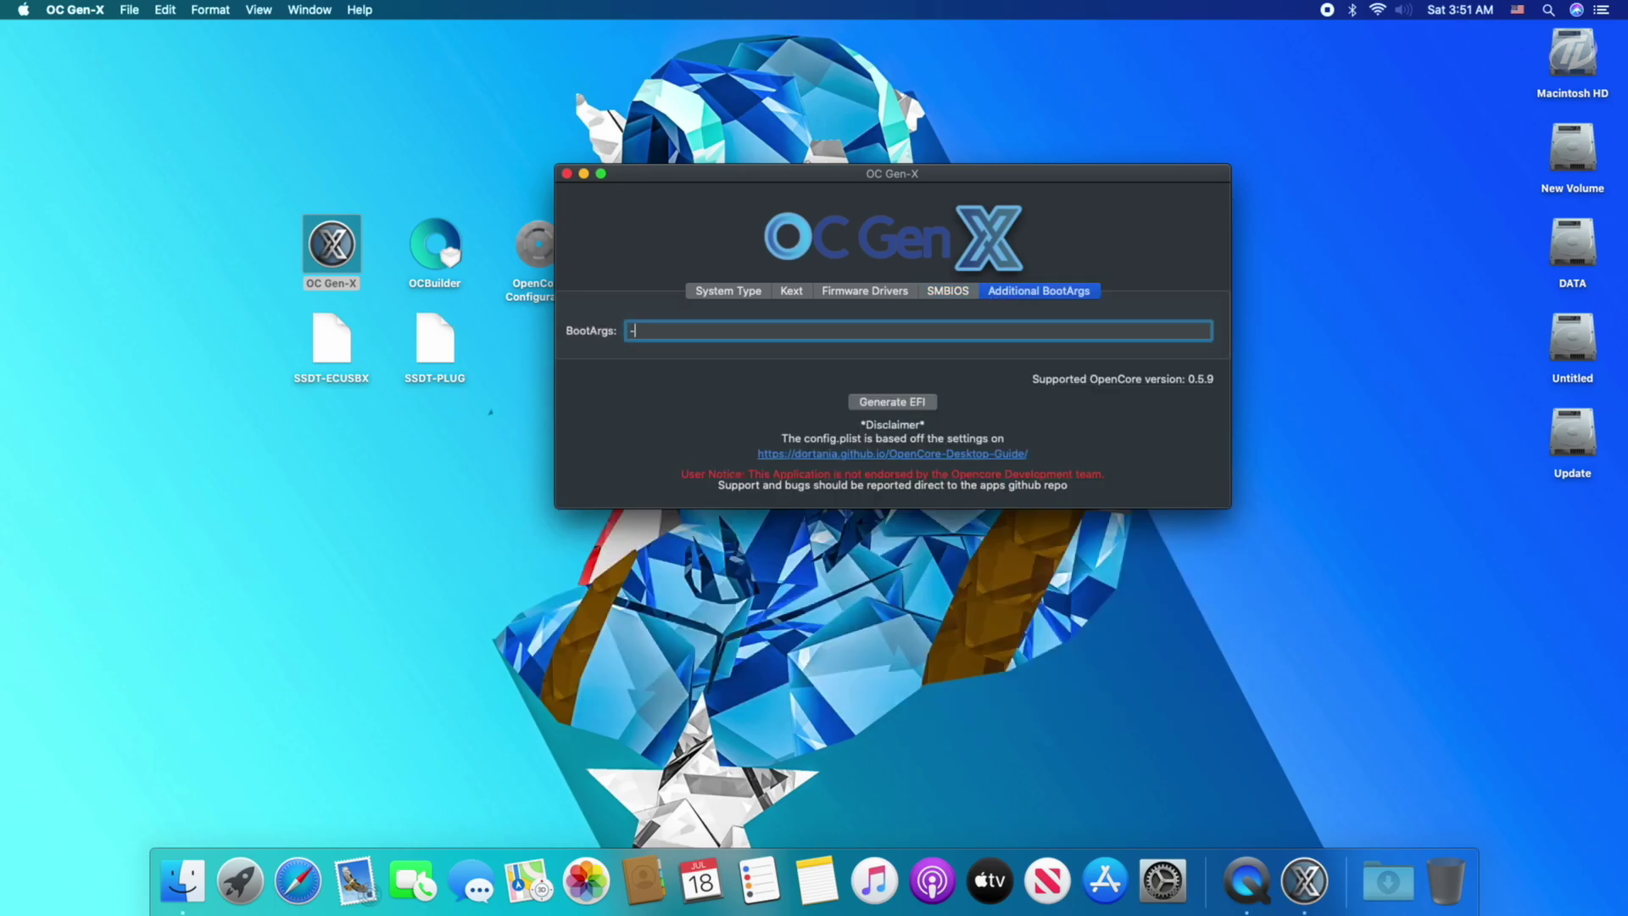
text(v alcid=11)
click(899, 404)
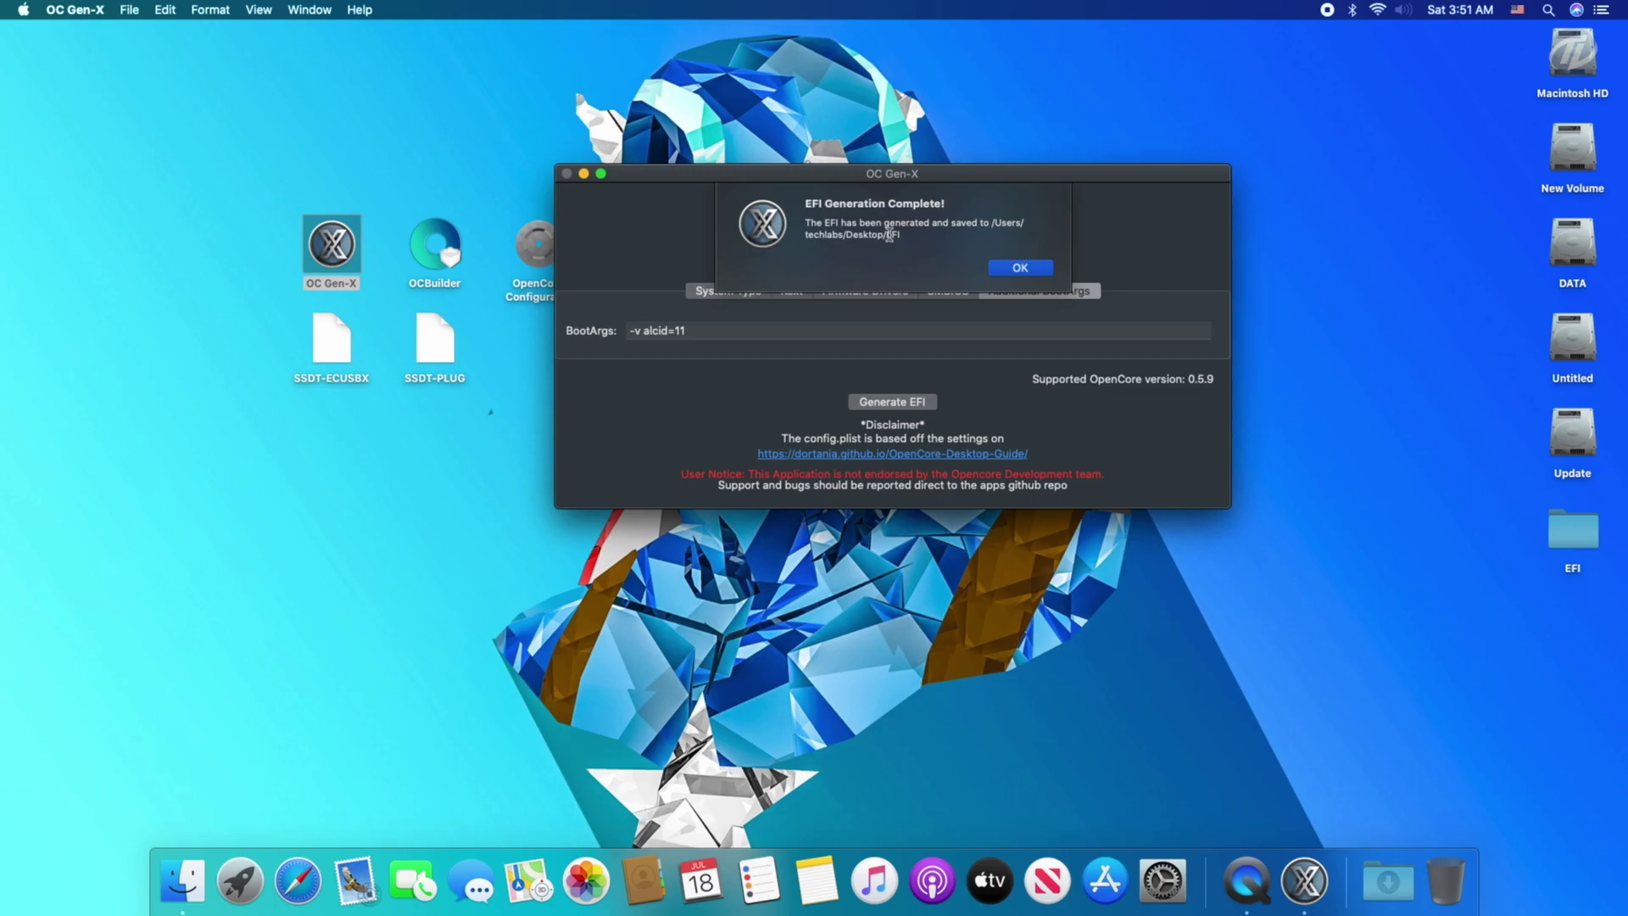
click(1010, 270)
Step: Close OC Gen-X and move config.plist and USBInjectAll.kext from EFI/OC onto the desktop
click(566, 174)
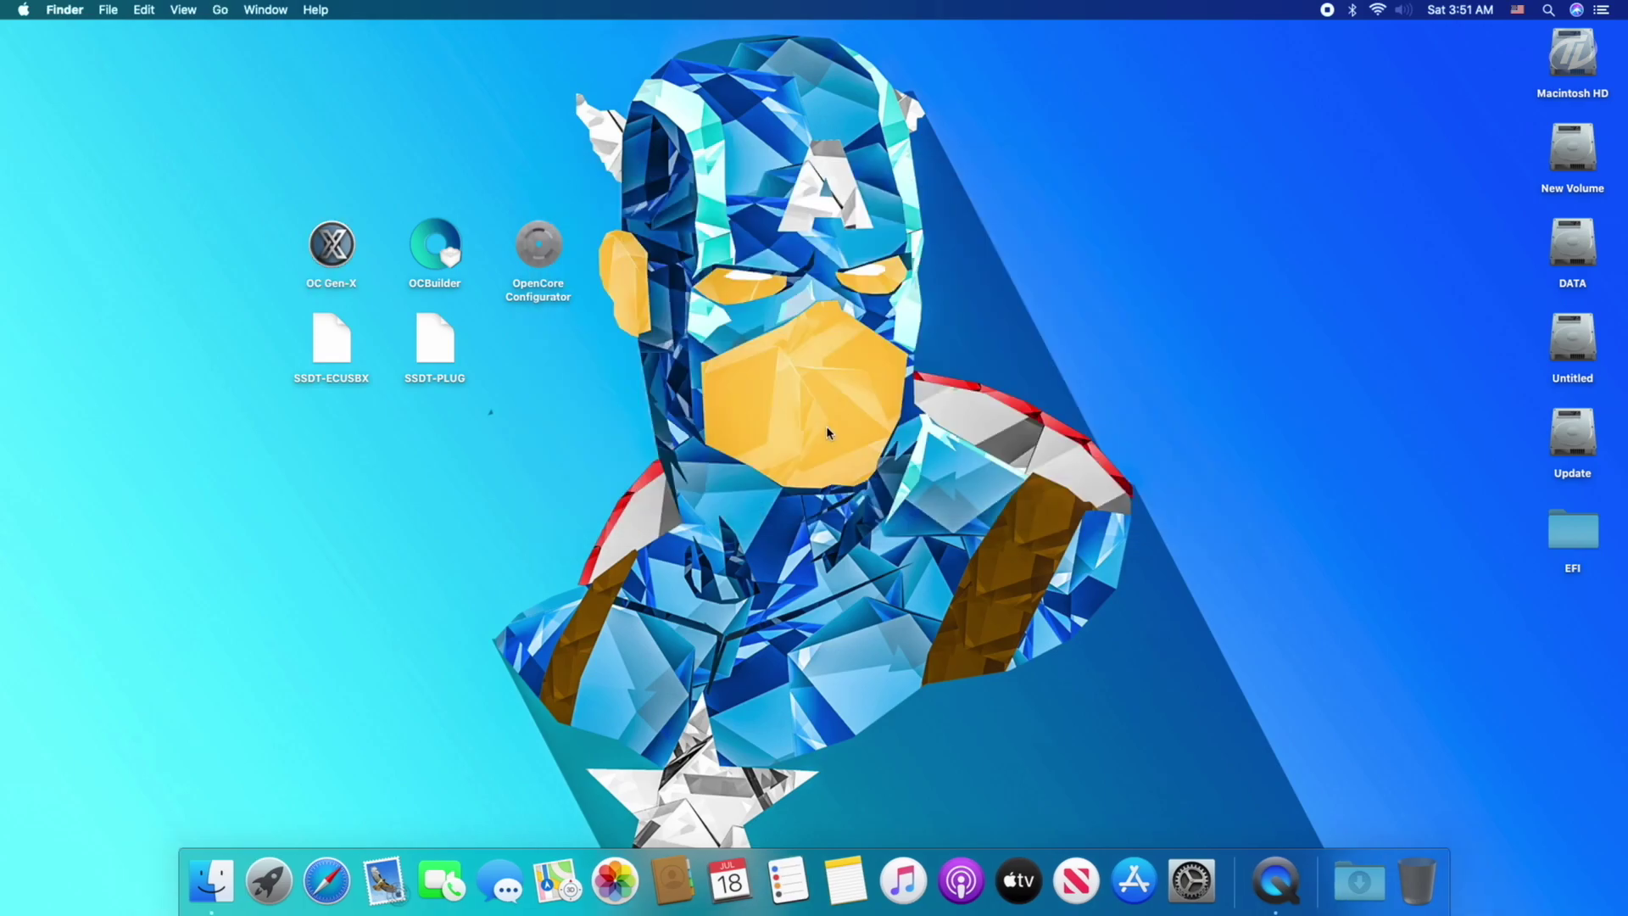
double_click(1573, 530)
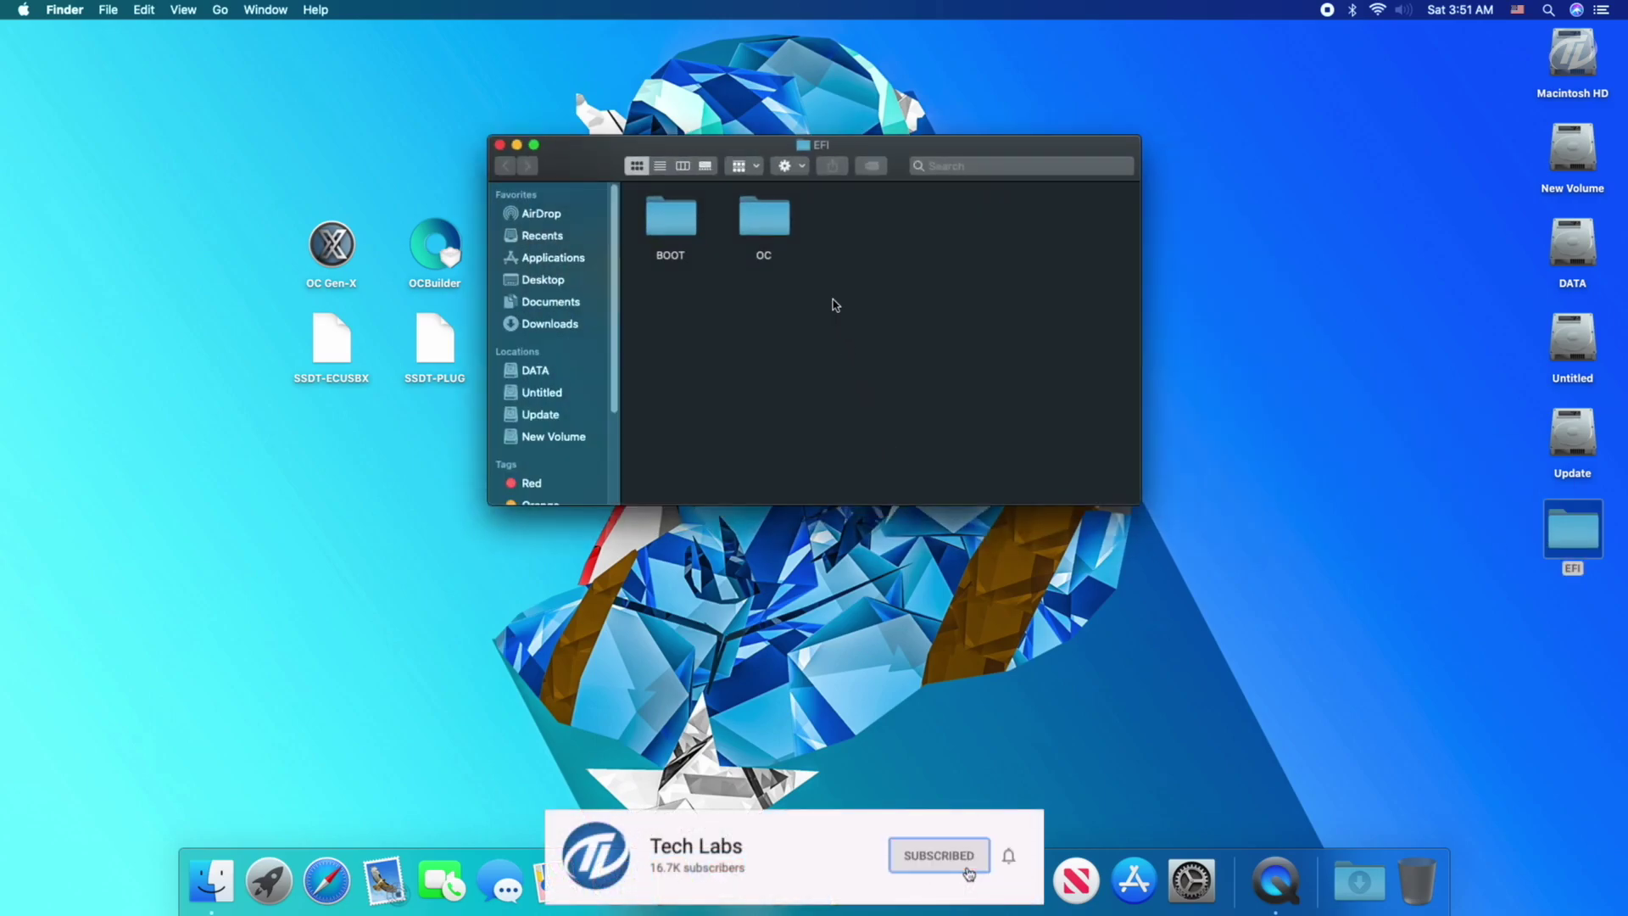
double_click(783, 208)
drag(855, 222, 1180, 293)
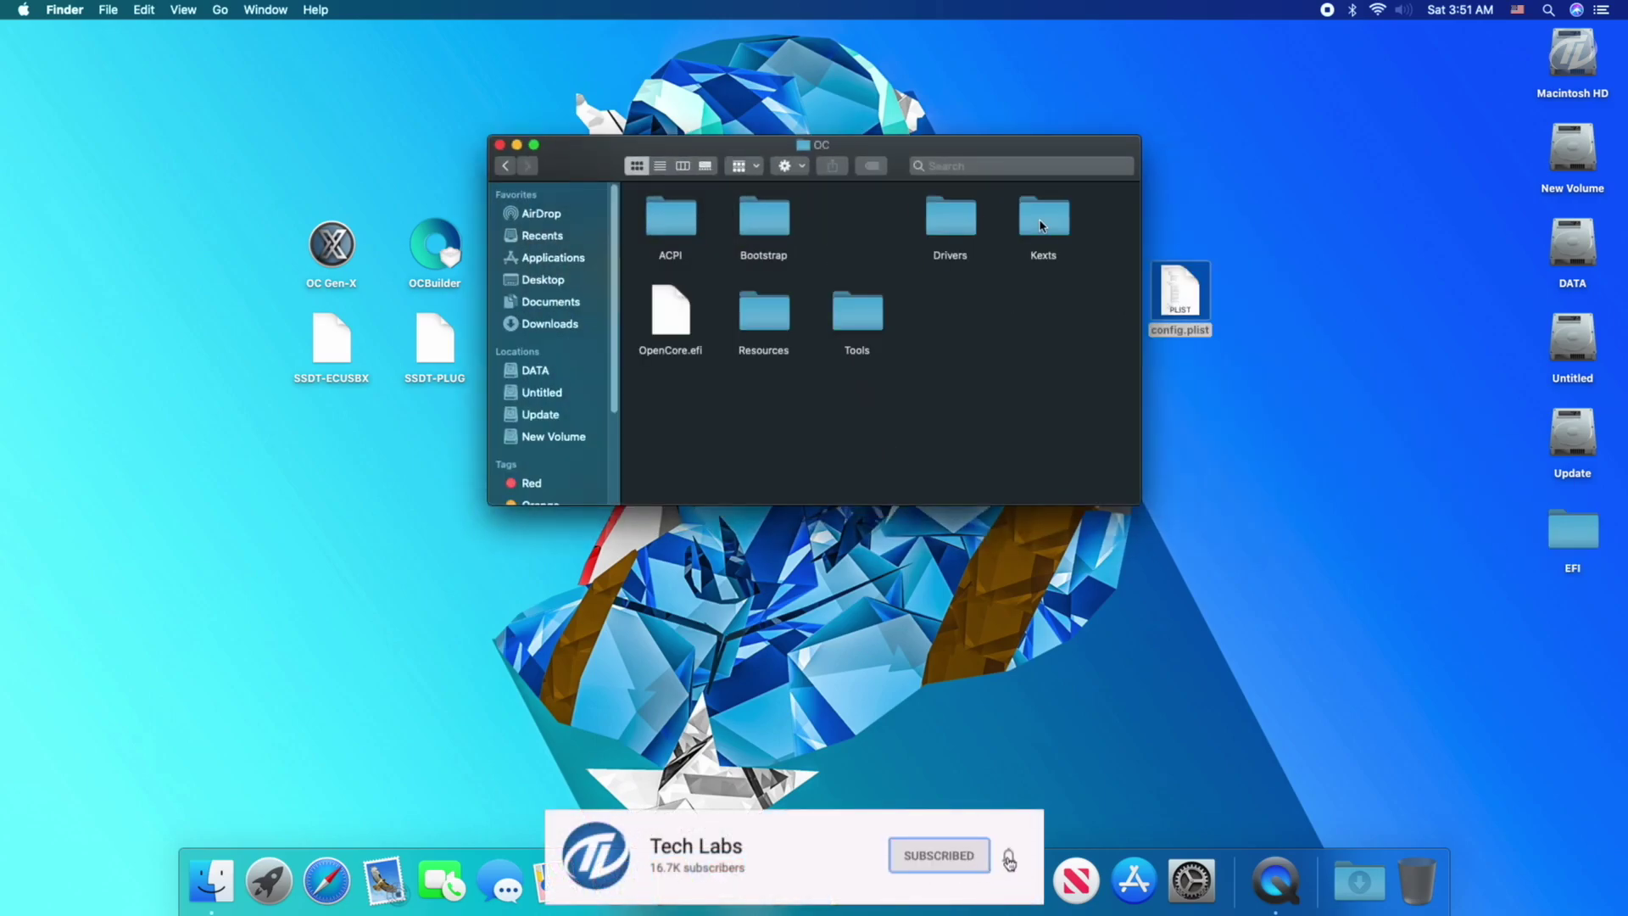
double_click(1043, 219)
drag(670, 218, 1264, 293)
Step: Close the EFI window and move the generated EFI folder to the Trash
click(506, 165)
click(499, 145)
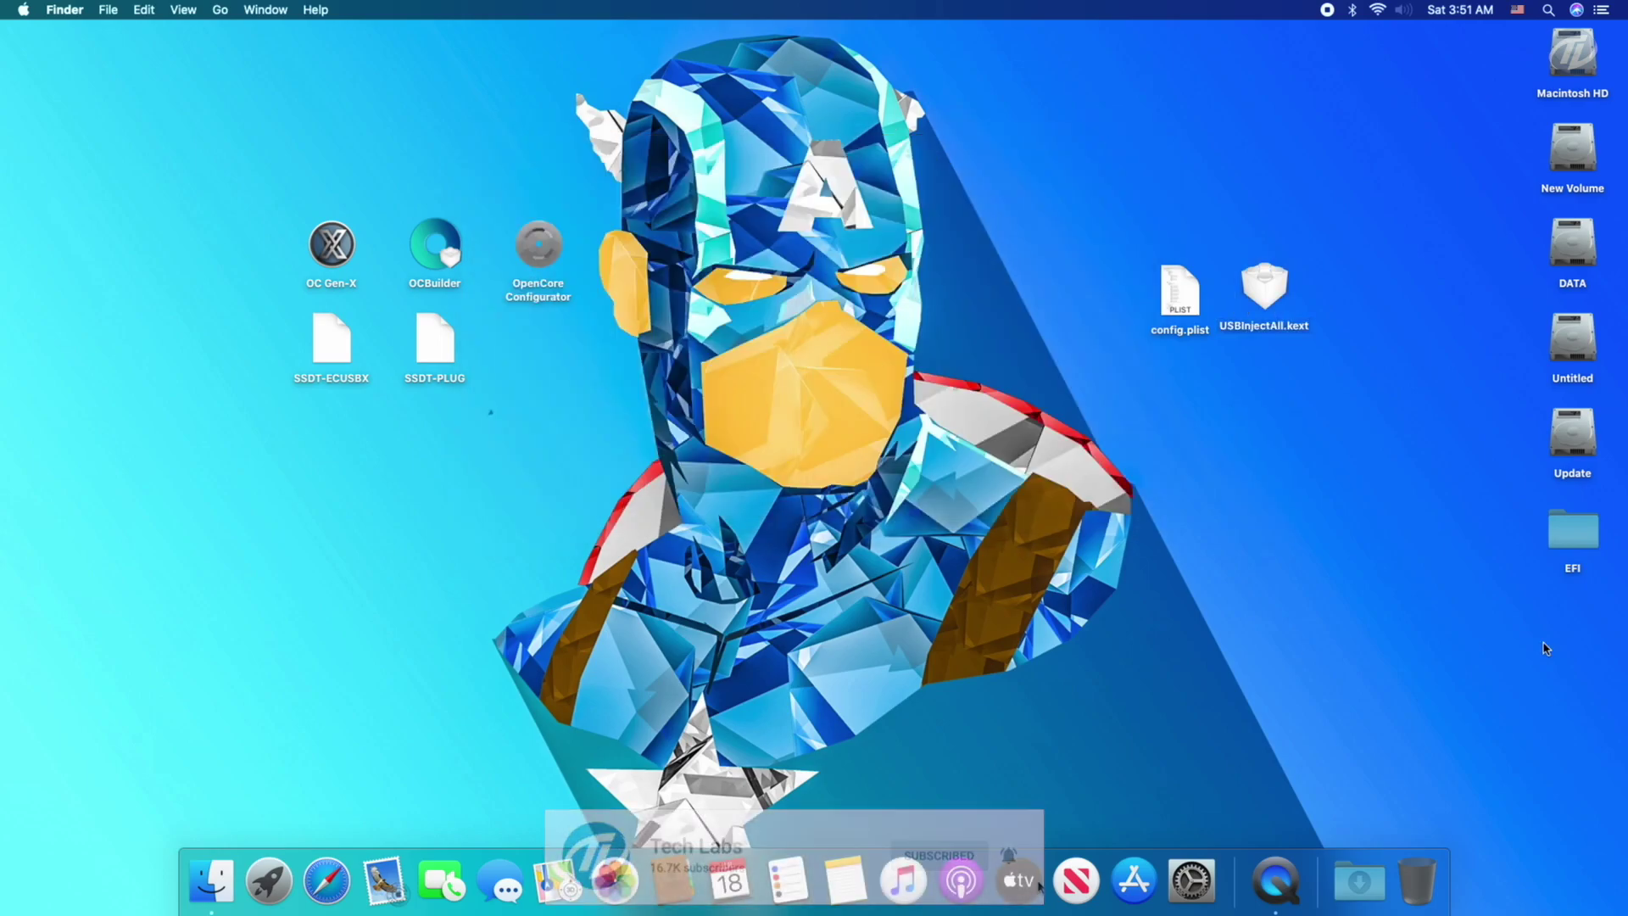
right_click(1573, 530)
click(1395, 466)
Step: In OCBuilder, choose the Release version, set Desktop as the save location, and start the build
double_click(449, 253)
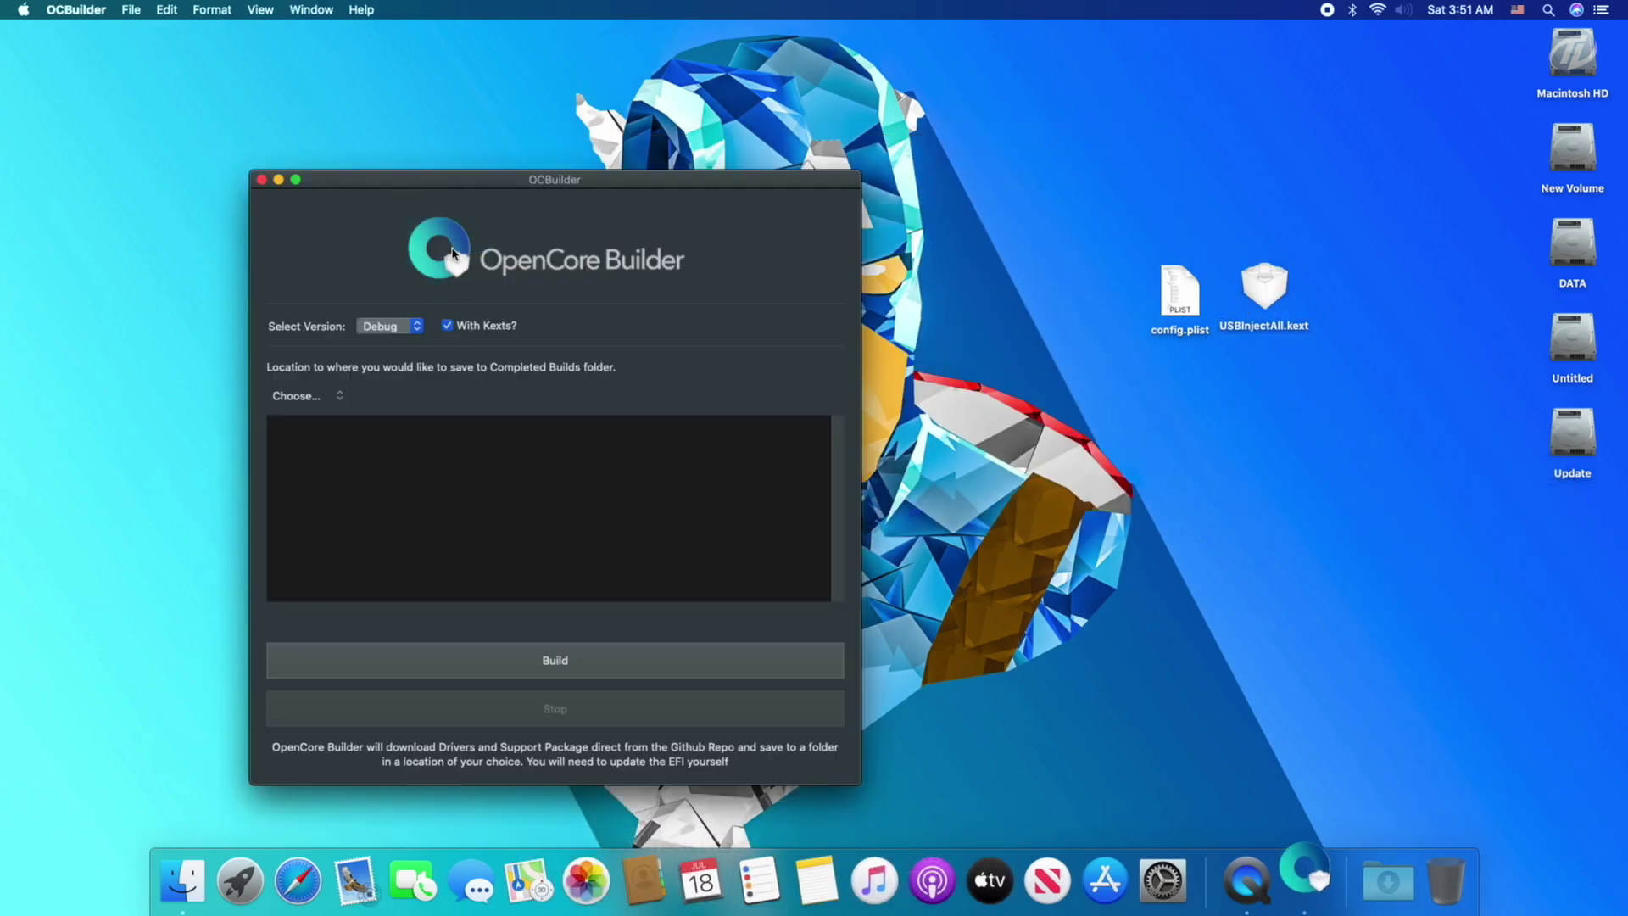
drag(477, 182, 781, 160)
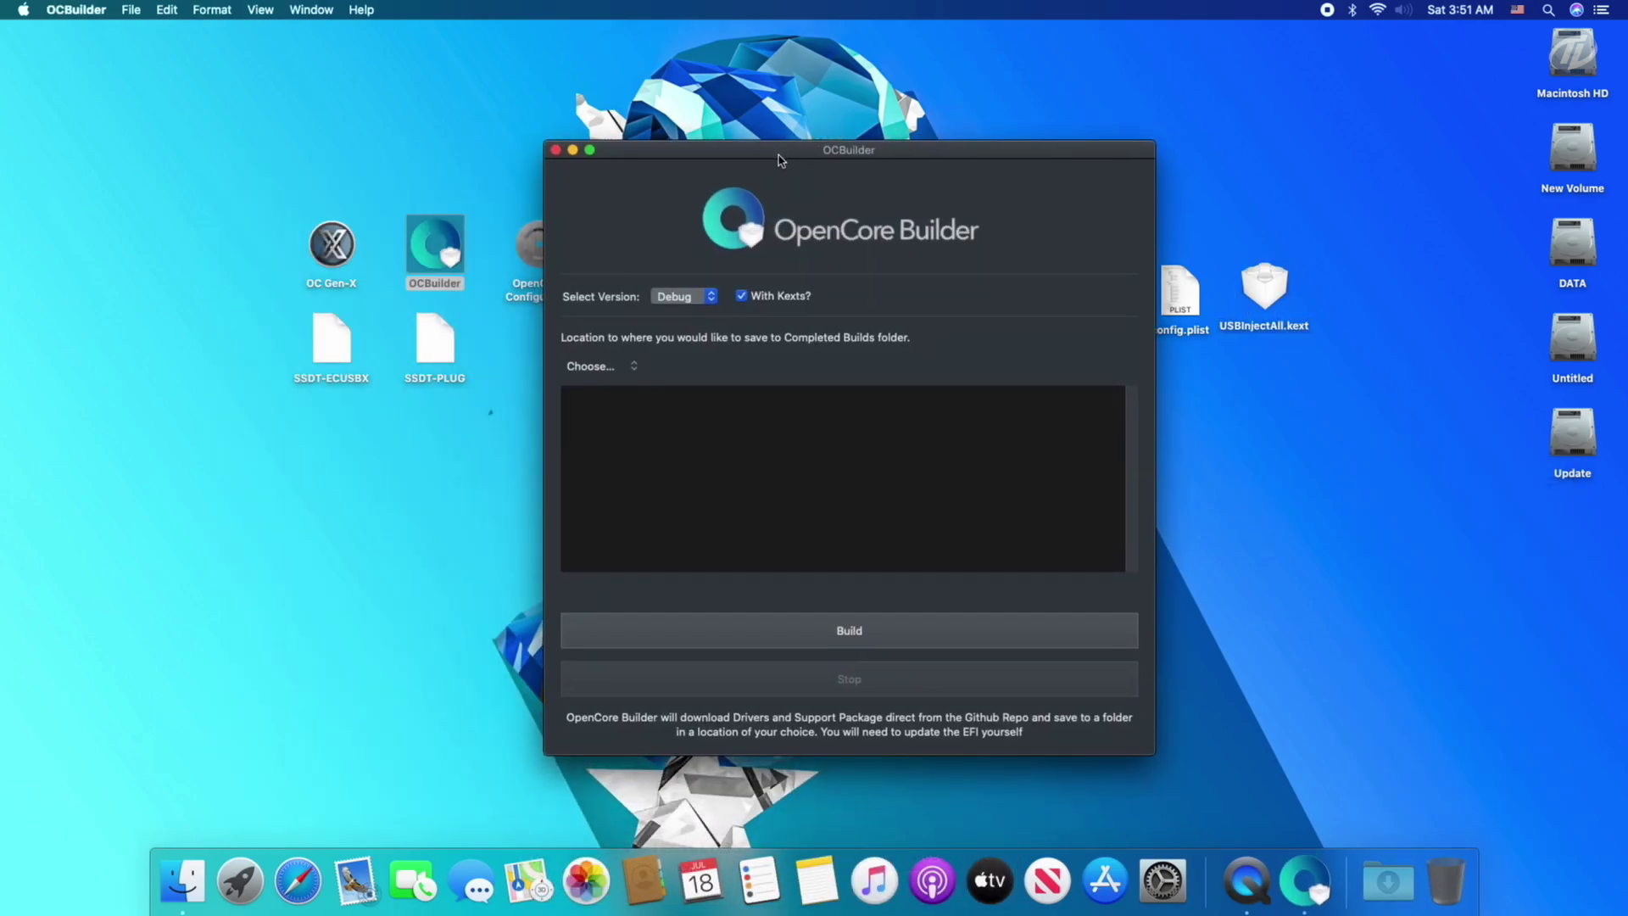
click(691, 300)
click(691, 314)
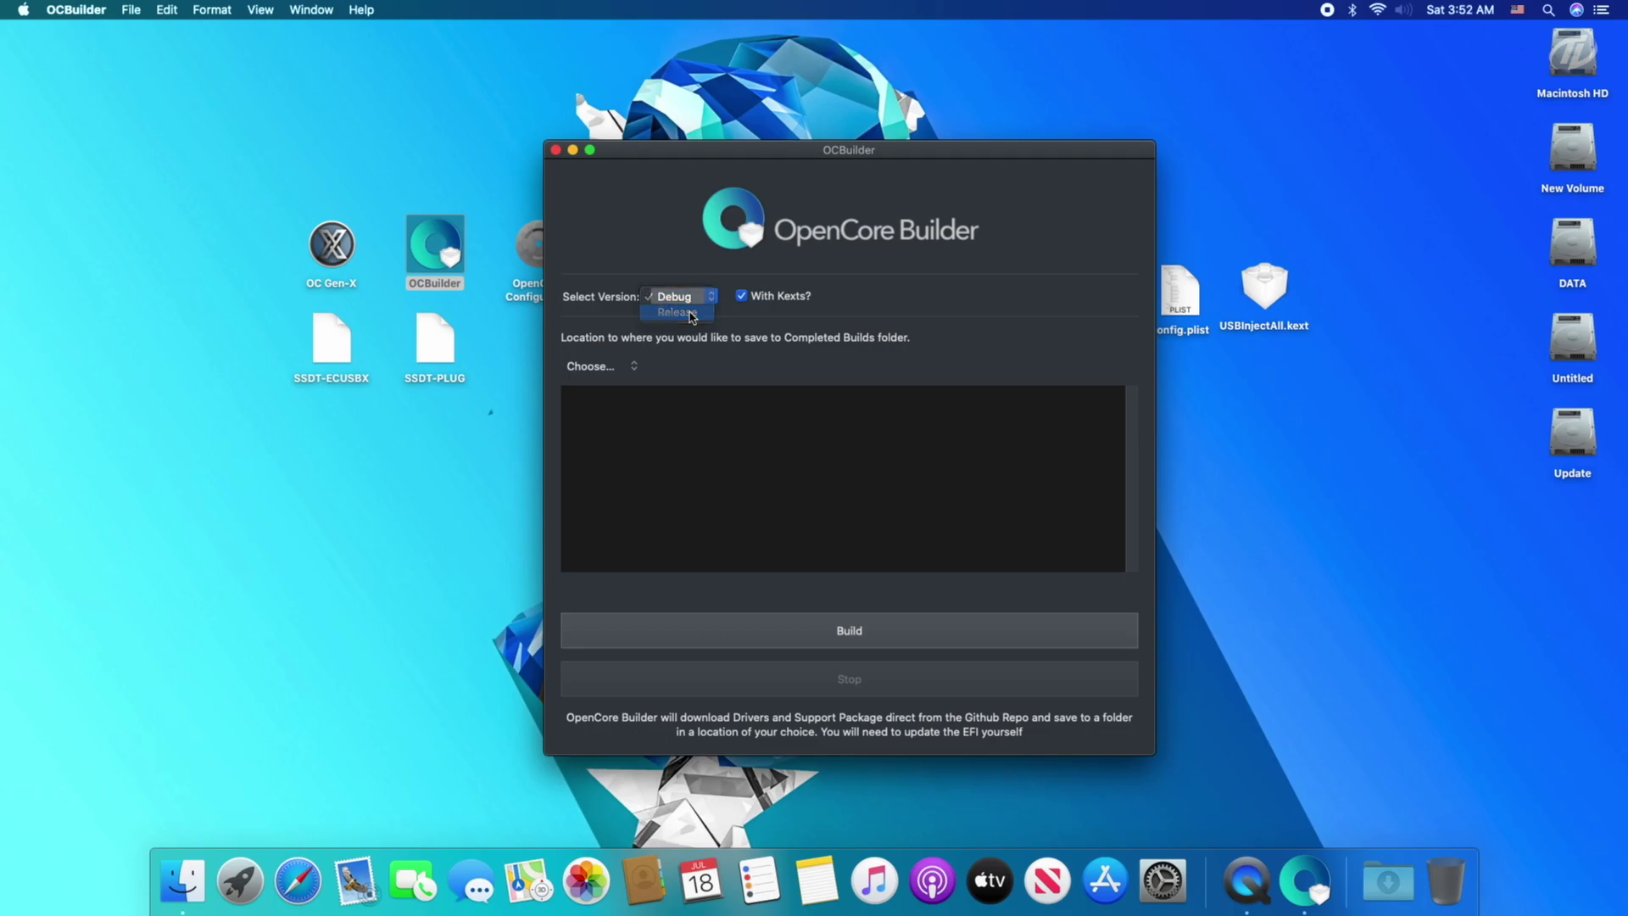
click(618, 368)
click(611, 366)
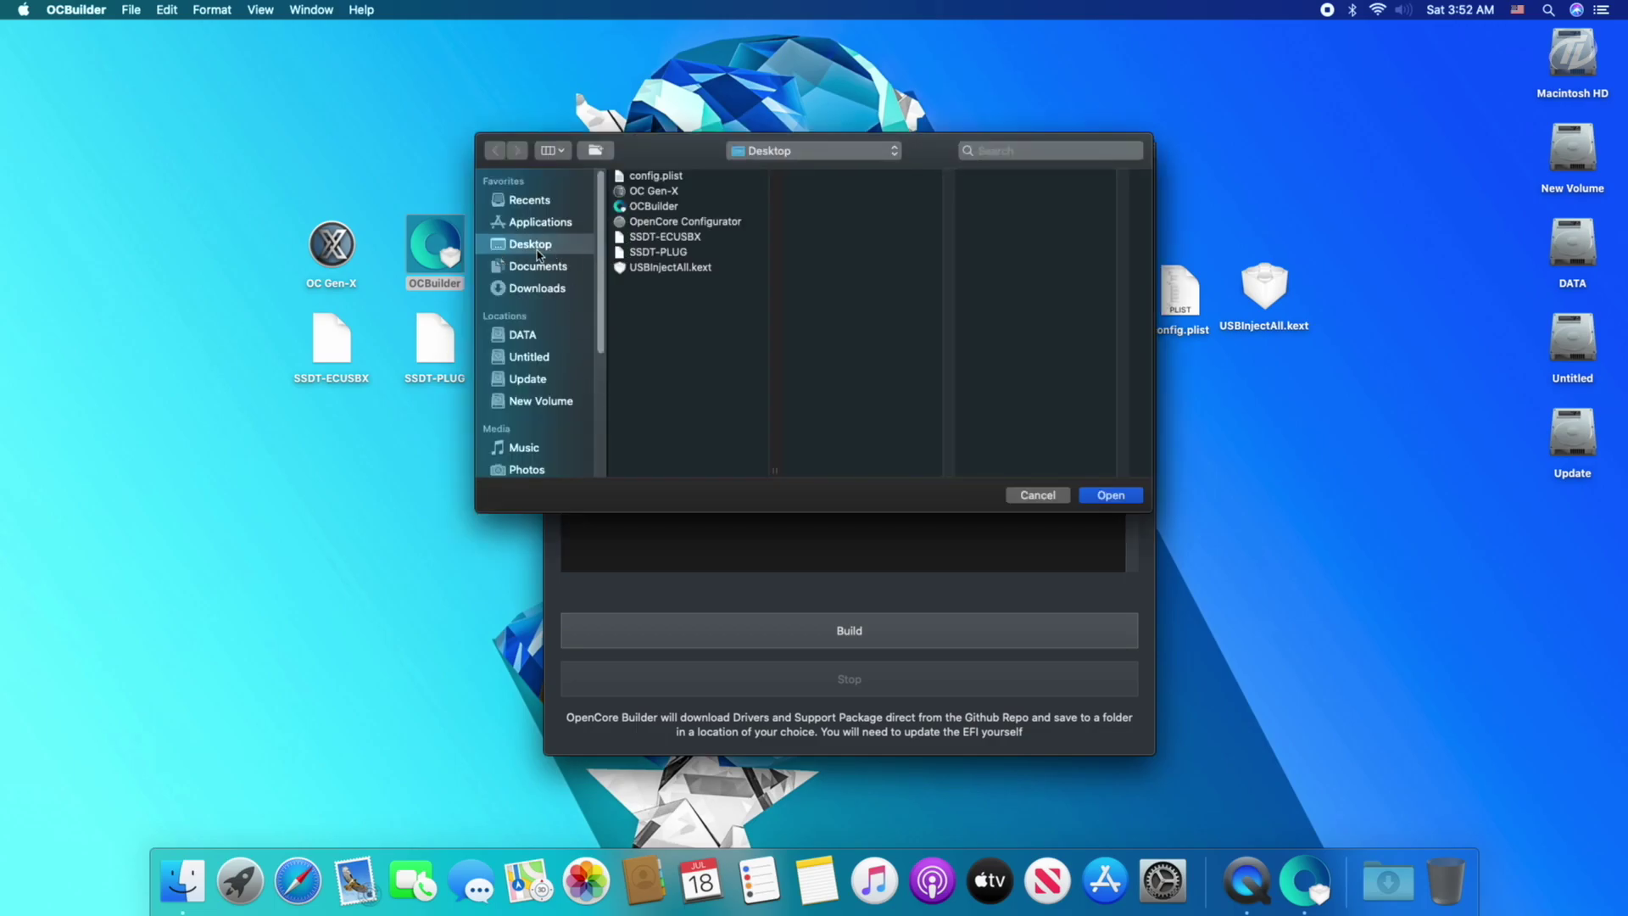
click(1110, 494)
click(948, 630)
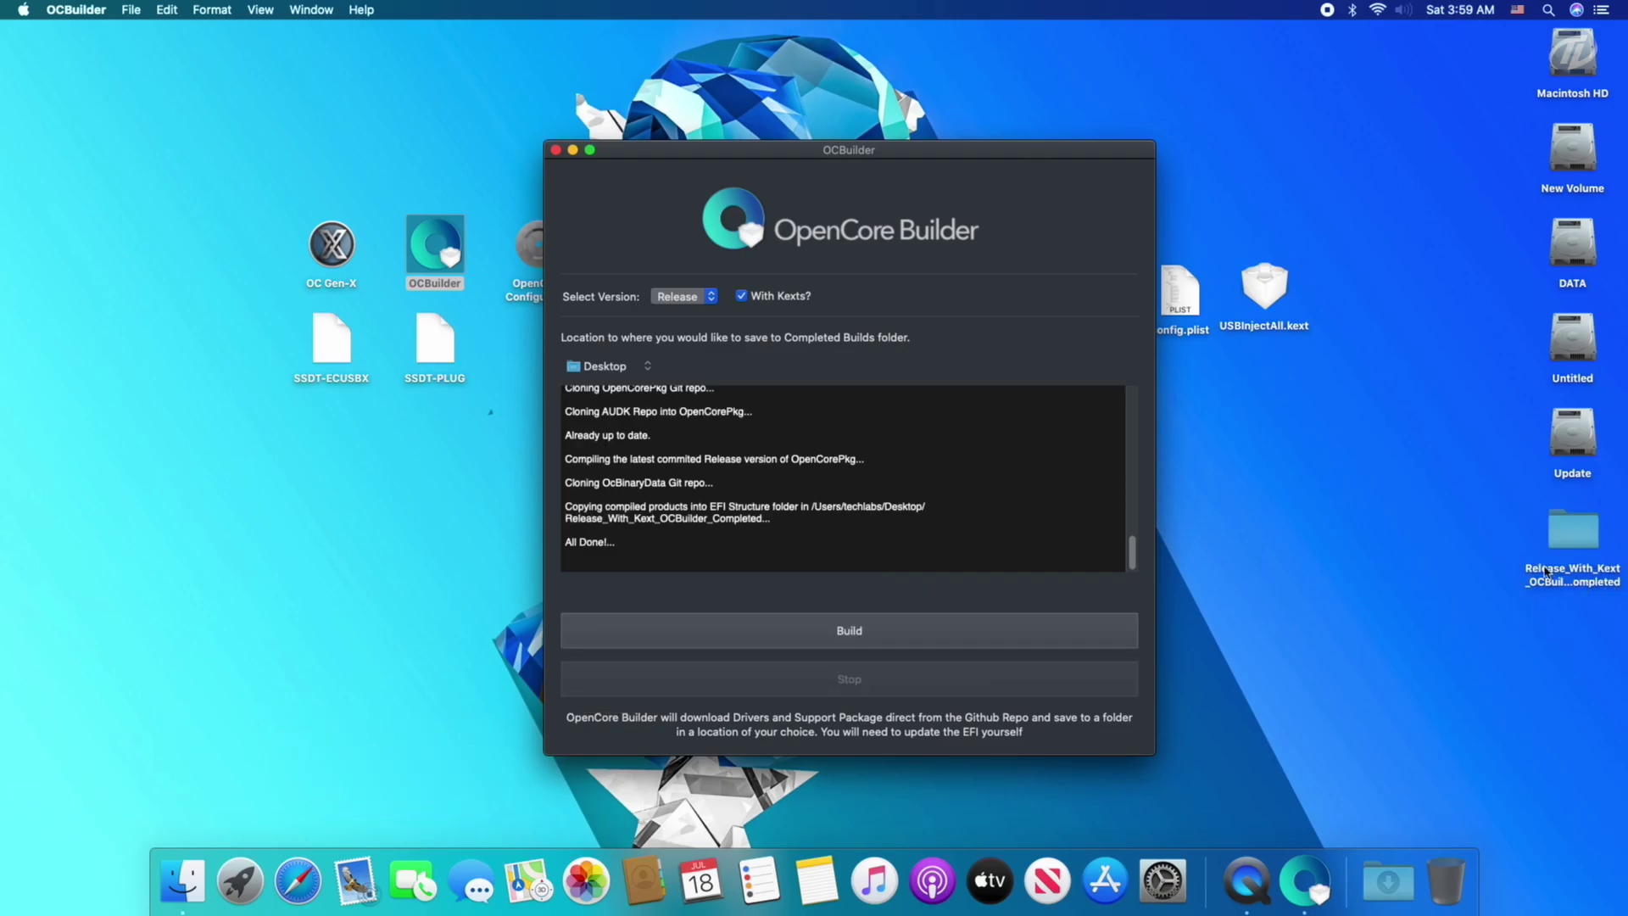
Step: Quit OCBuilder and move the built EFI folder out of the completed-builds folder onto the desktop
click(555, 150)
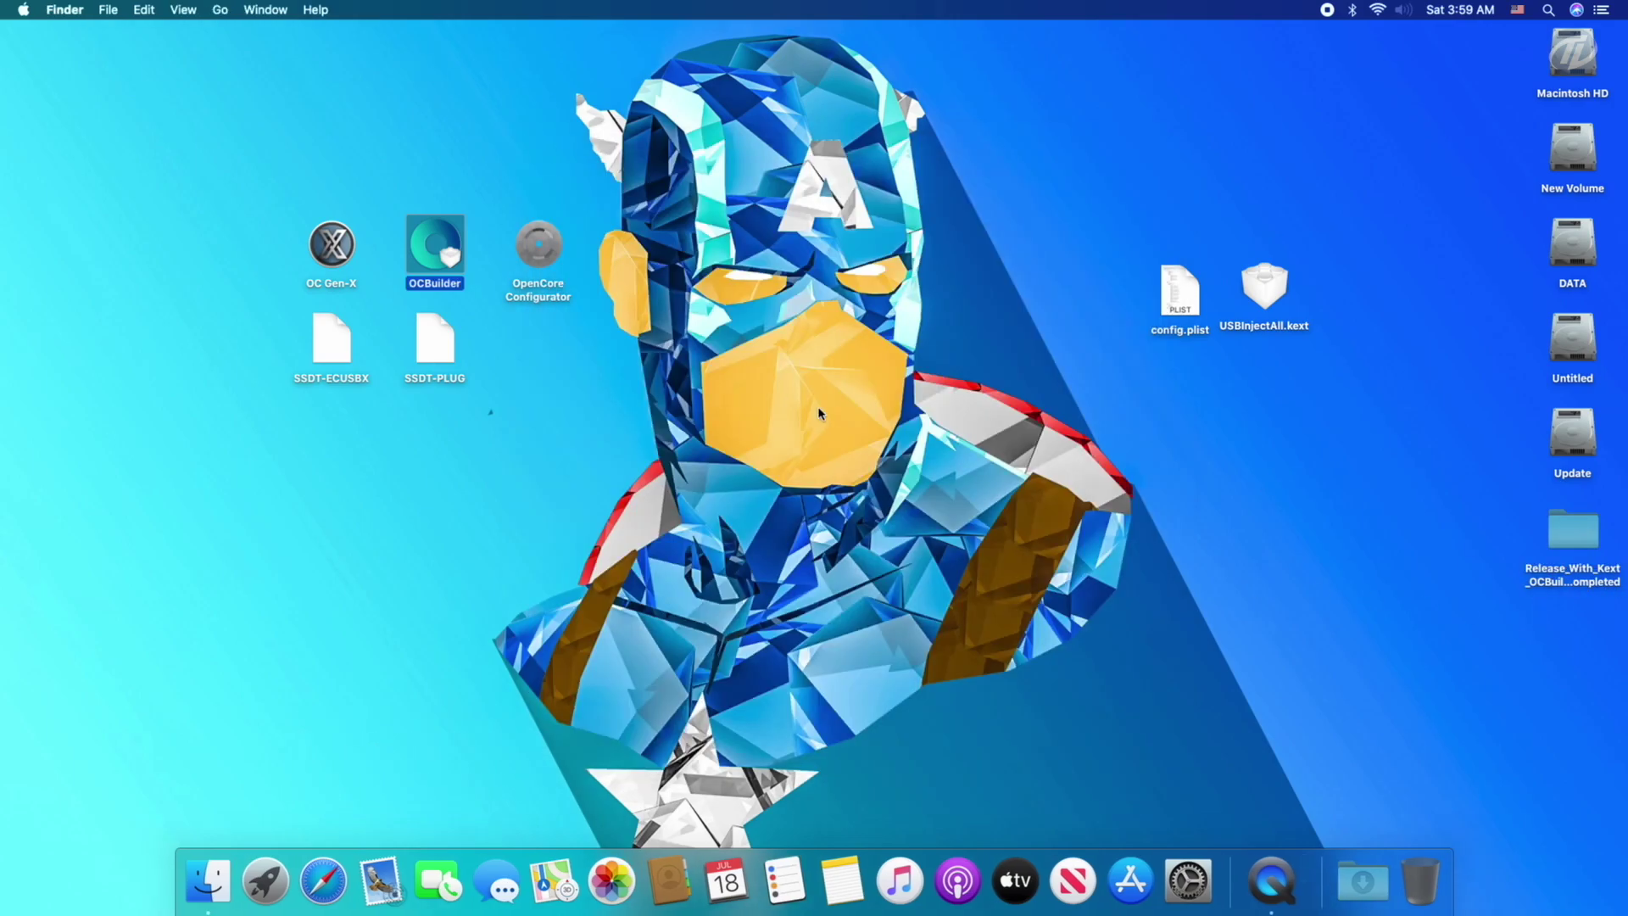
double_click(1597, 543)
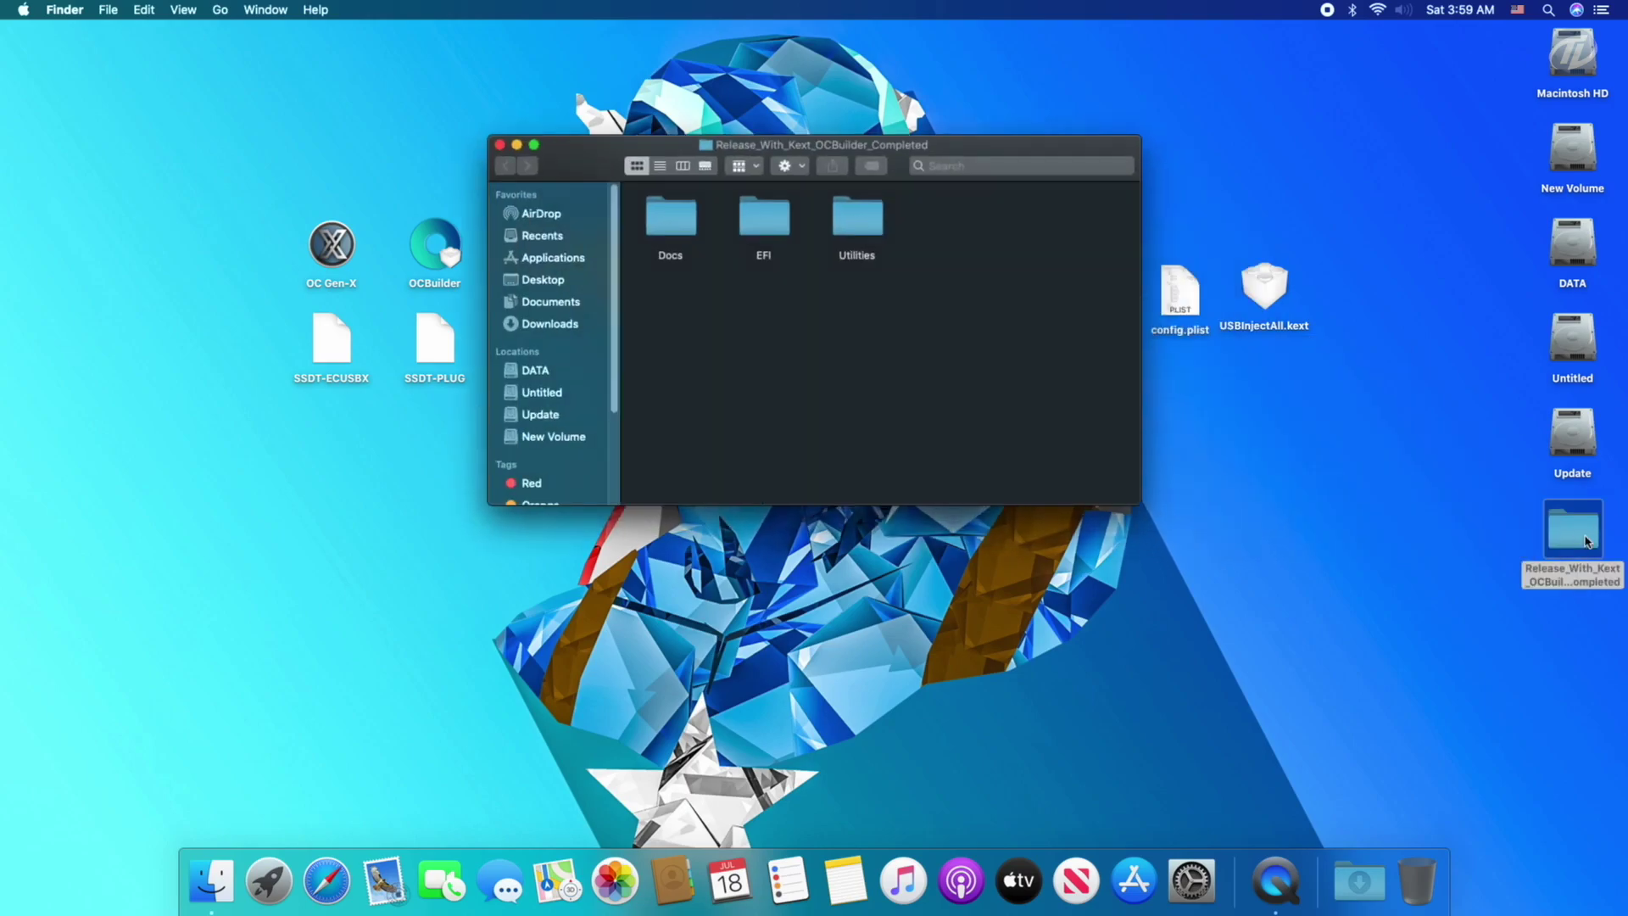
drag(764, 218, 1228, 428)
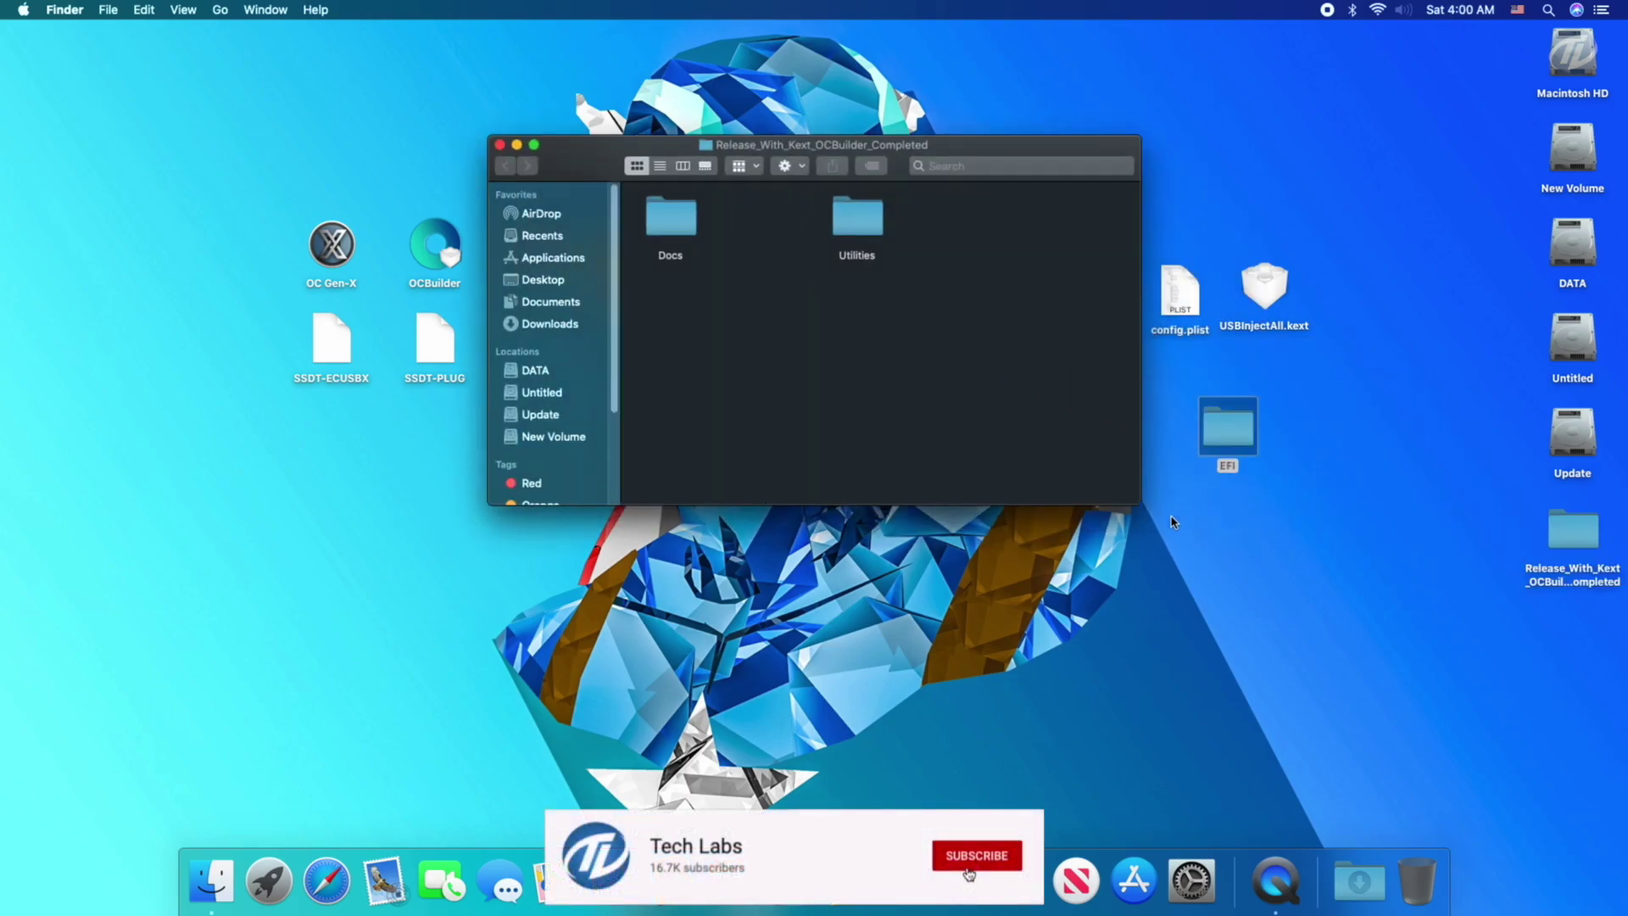
click(499, 144)
Step: Trash the Release_With_Kext_OCBuilder_Completed folder, empty the Trash, and clean up the desktop icons
right_click(1570, 528)
click(1289, 468)
right_click(1417, 882)
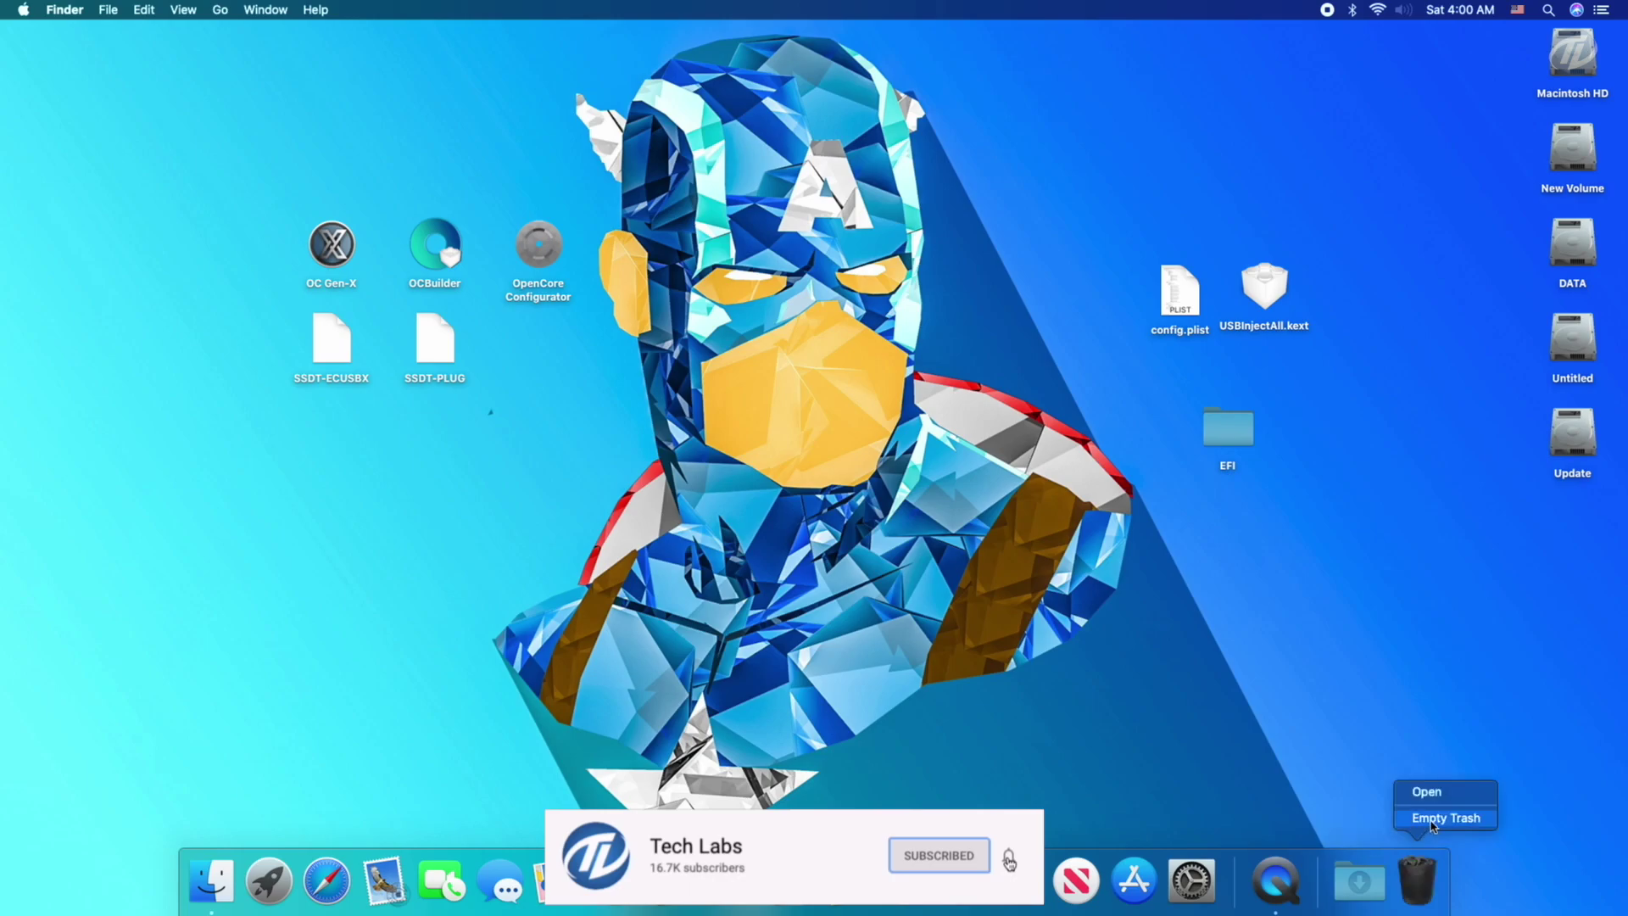
click(1433, 816)
right_click(1109, 507)
click(1150, 636)
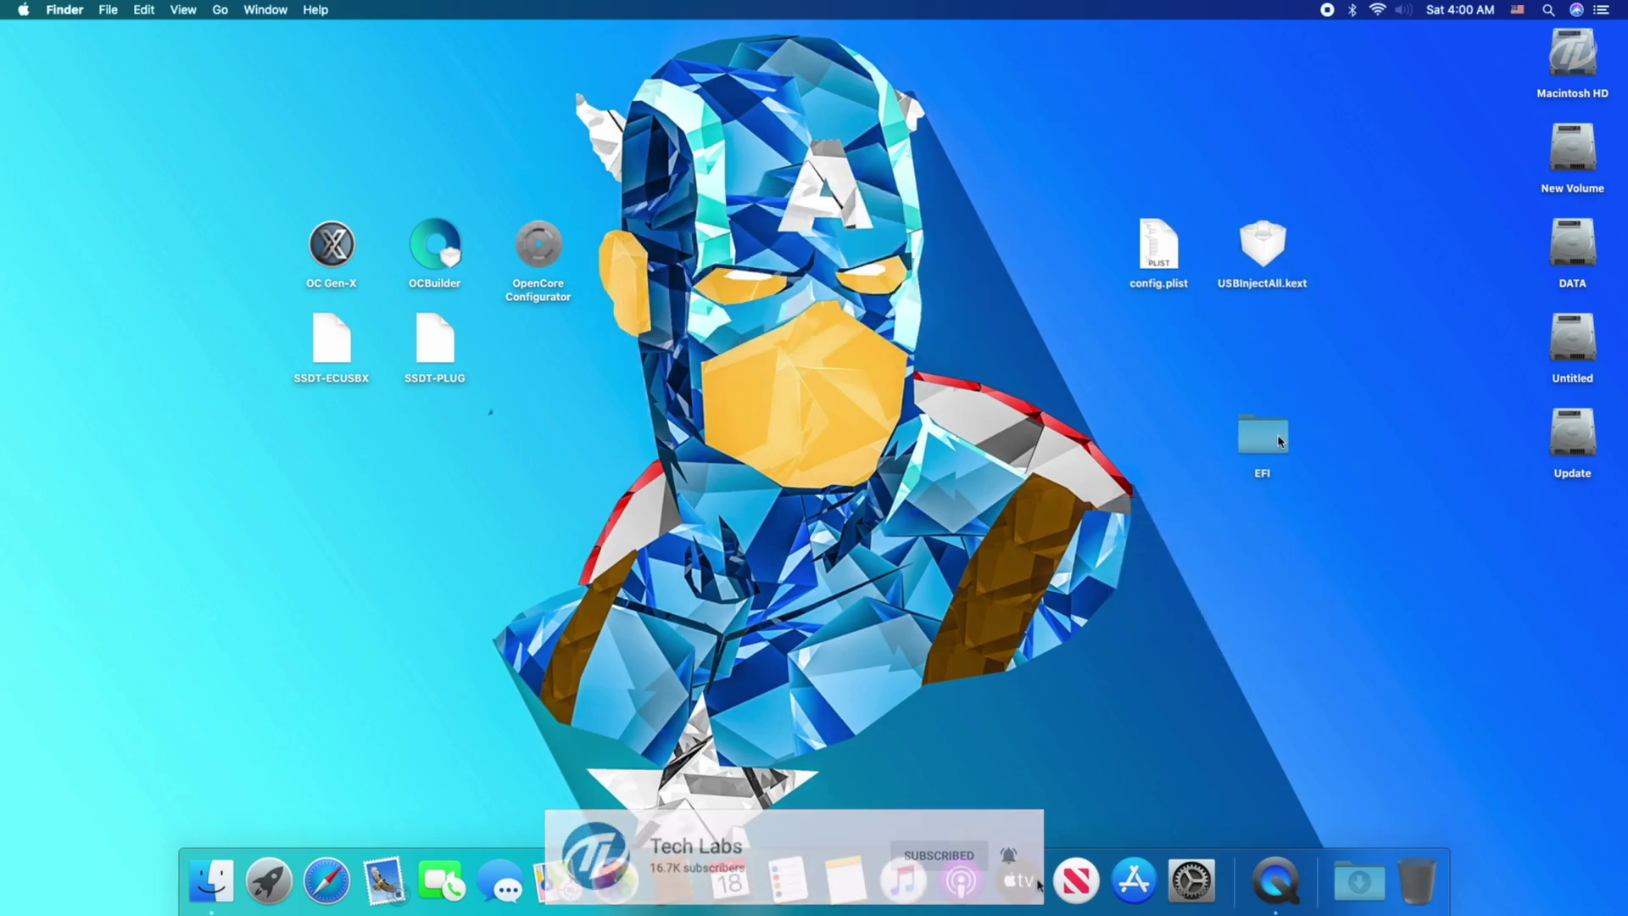
Step: Move config.plist from the desktop into EFI/OC and sort that folder by name
double_click(1276, 440)
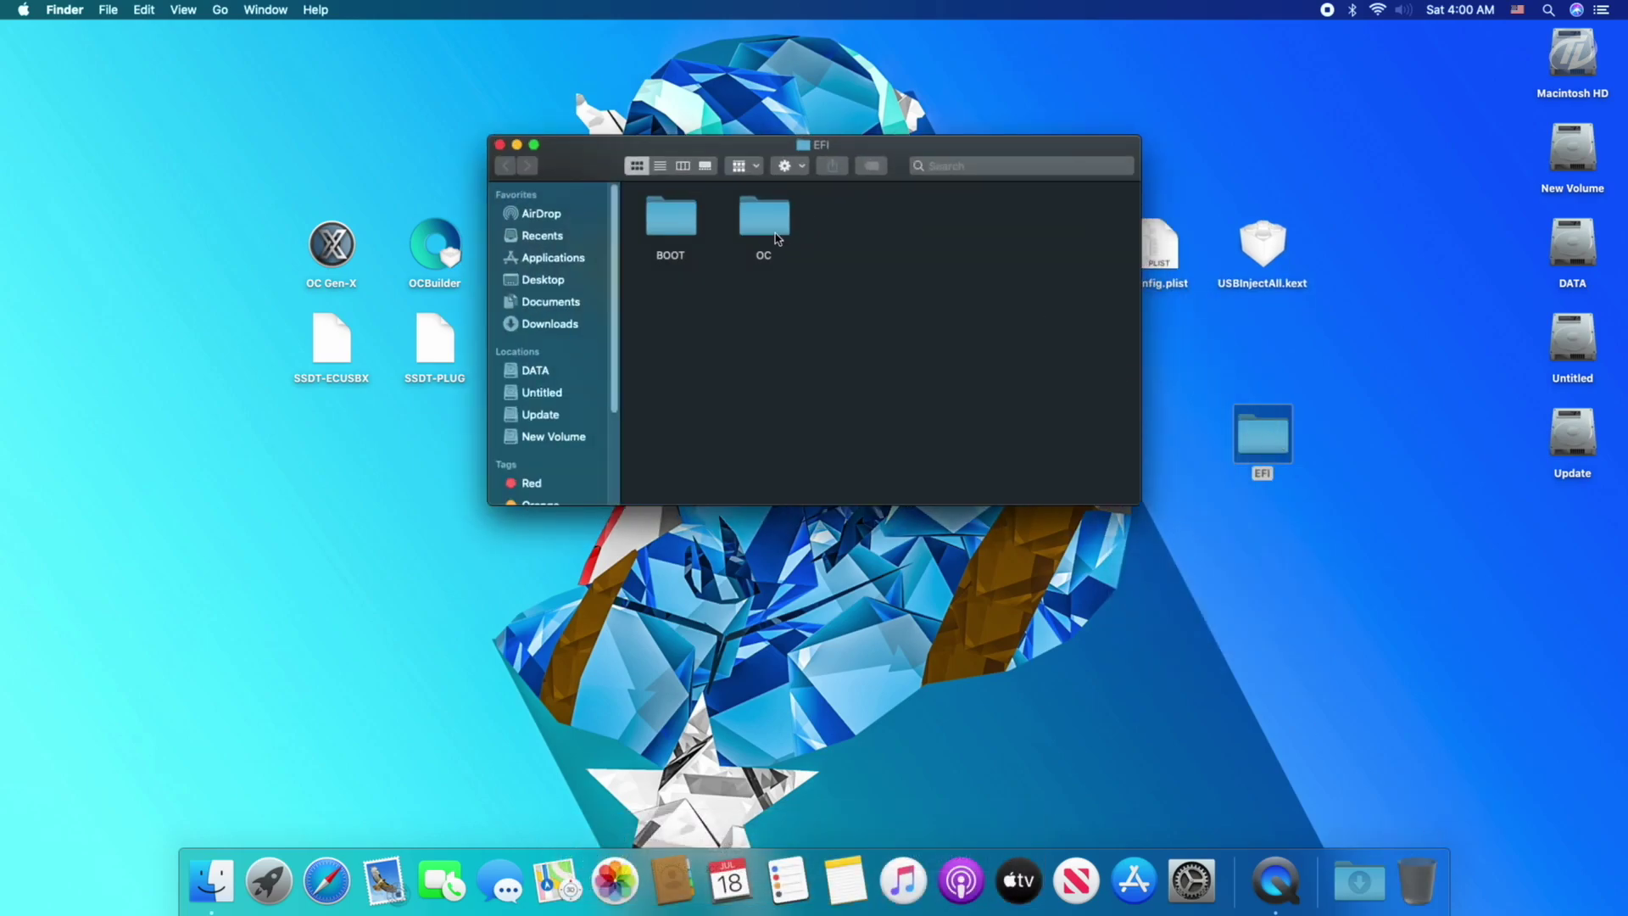
double_click(779, 238)
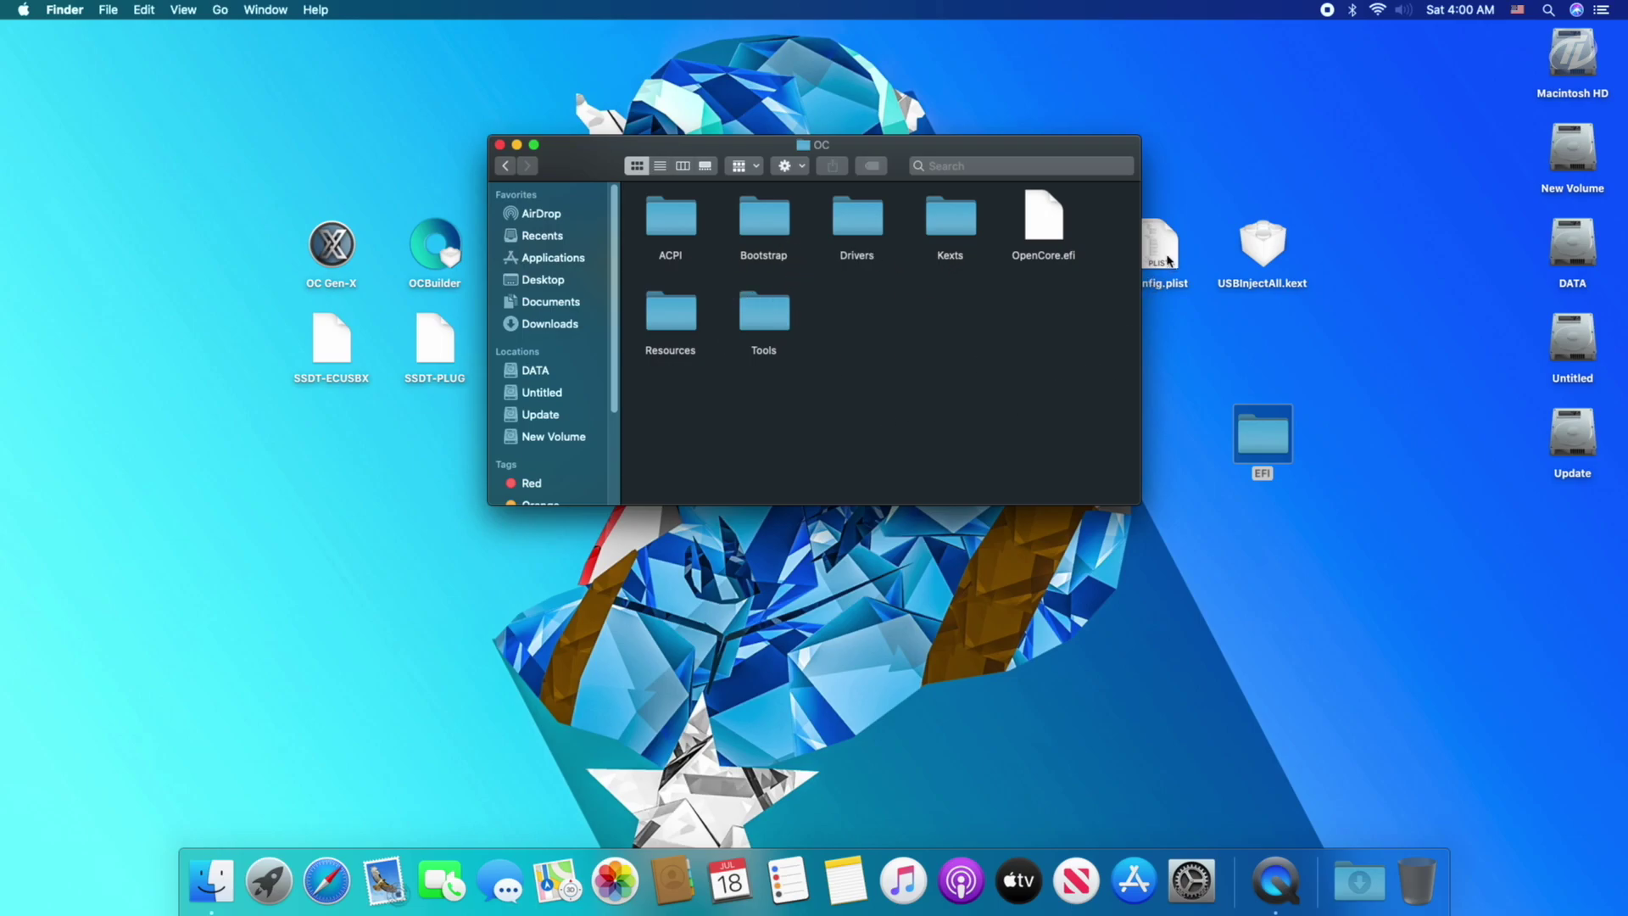
drag(1168, 260, 987, 314)
right_click(851, 362)
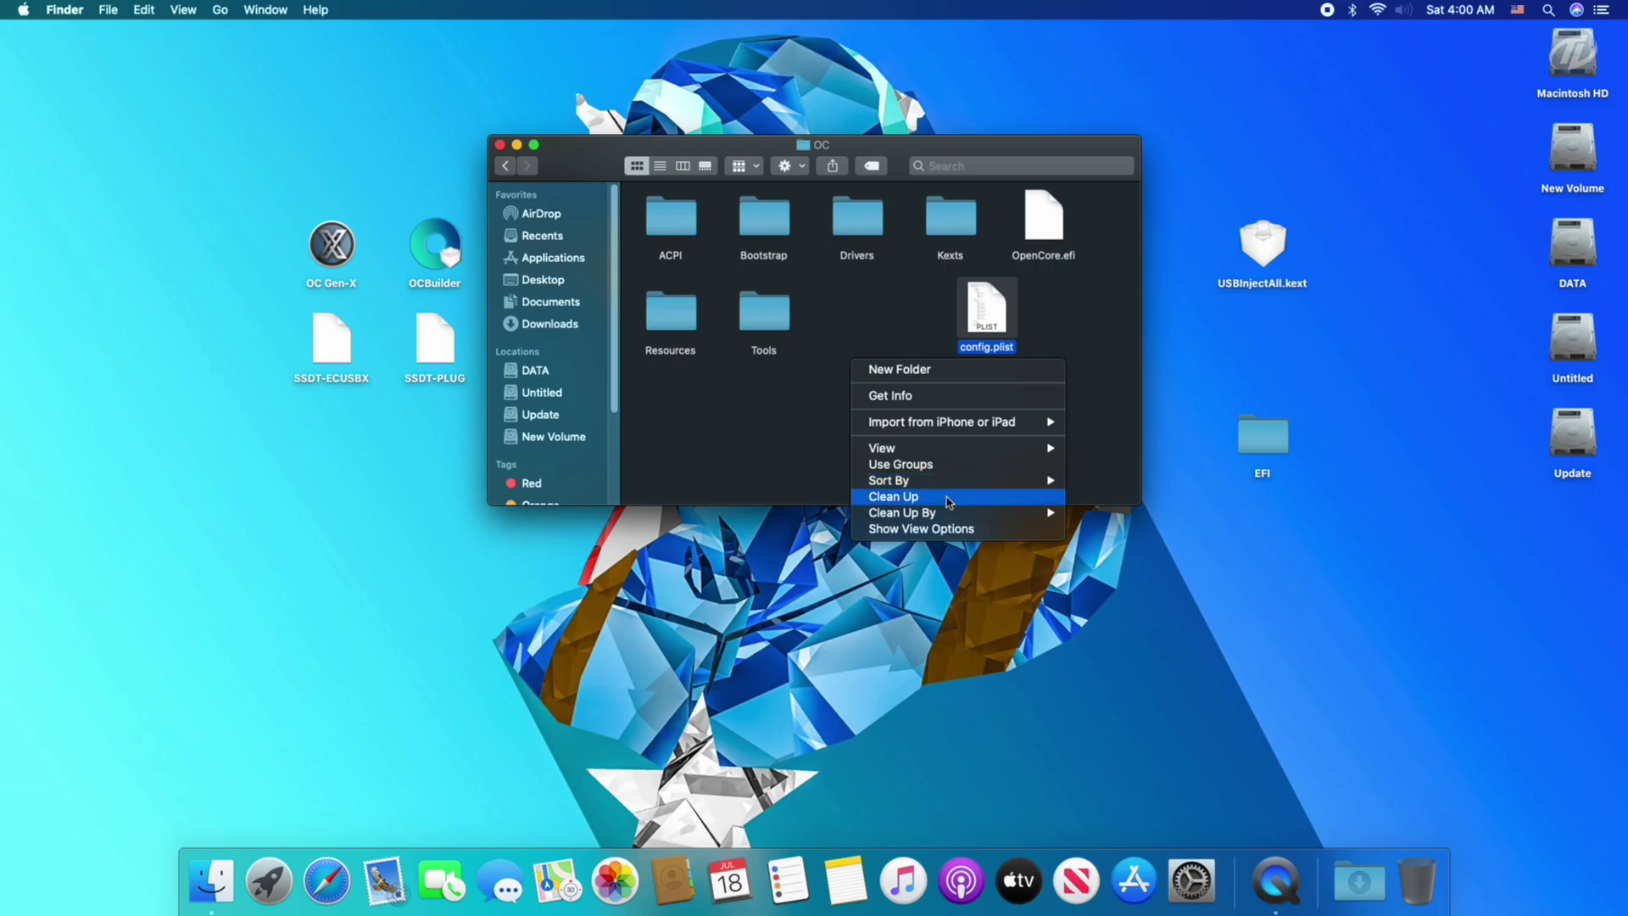
mouse_move(950, 512)
click(1089, 512)
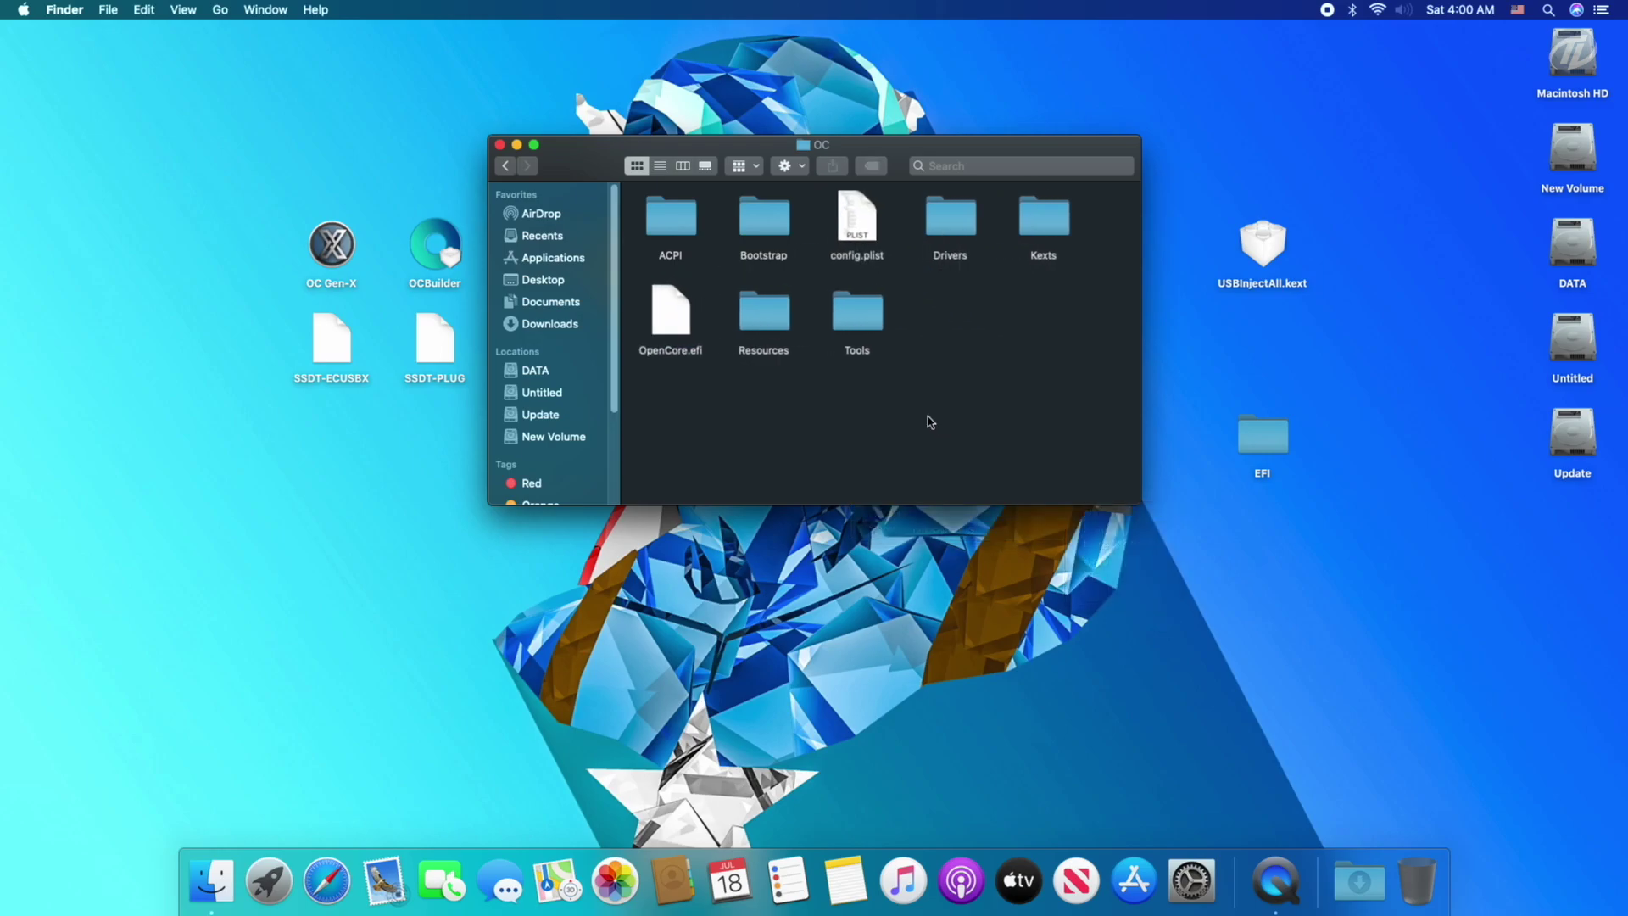
Step: Trash the twelve unneeded drivers, keeping AudioDxe, HfsPlus, OpenCanopy and OpenRuntime, then tidy the icons
double_click(939, 219)
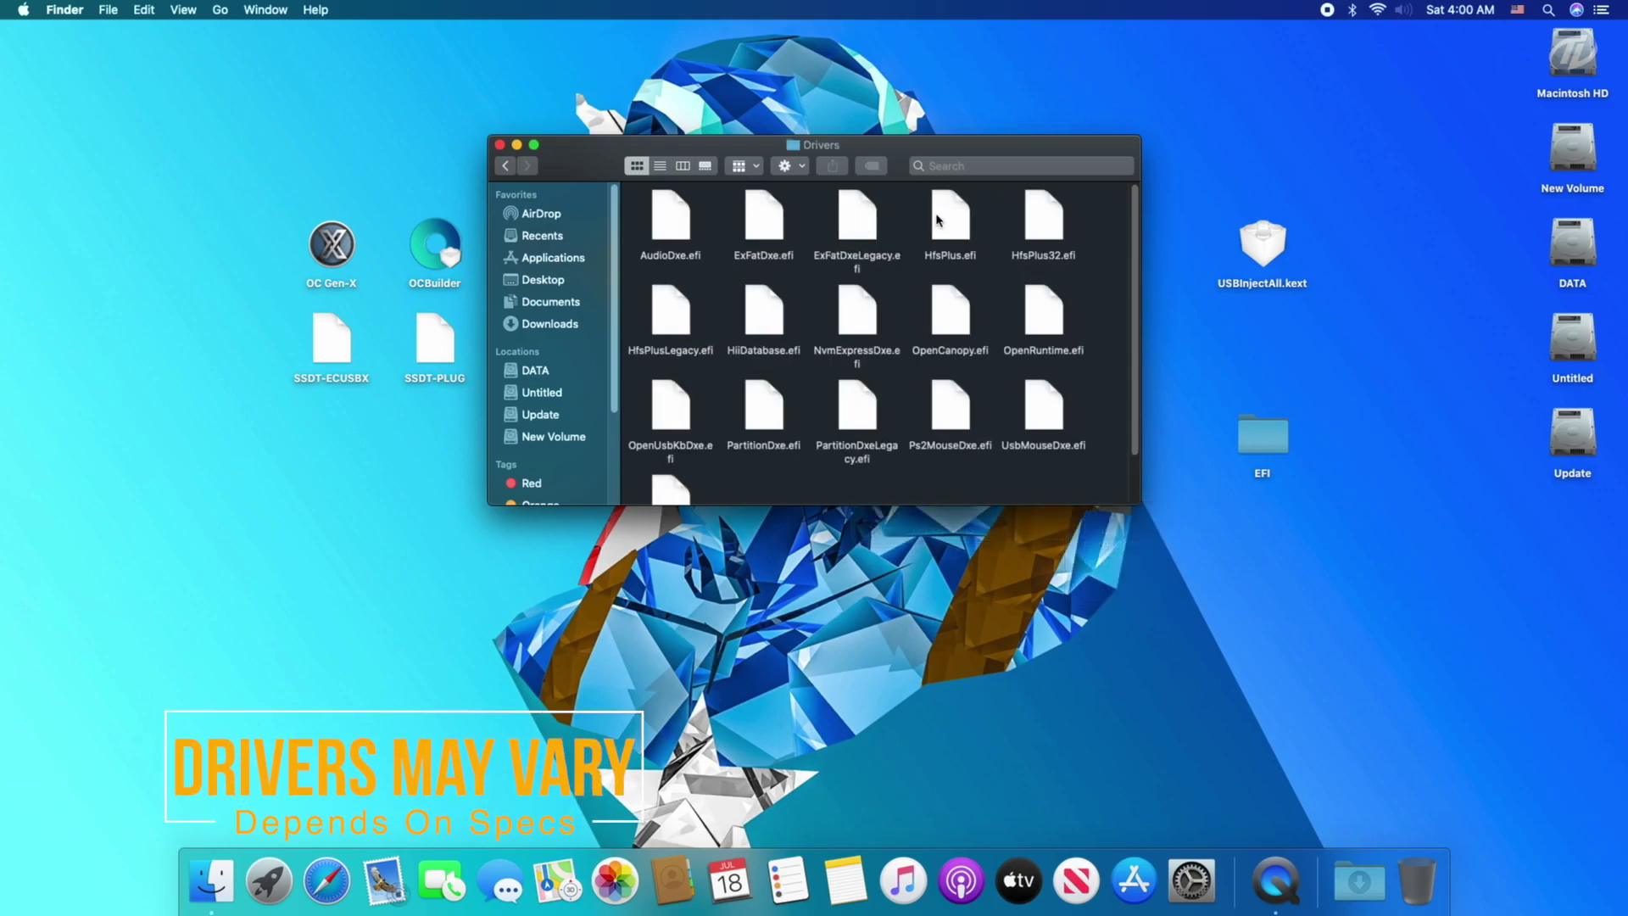
scroll(934, 409, down, 2)
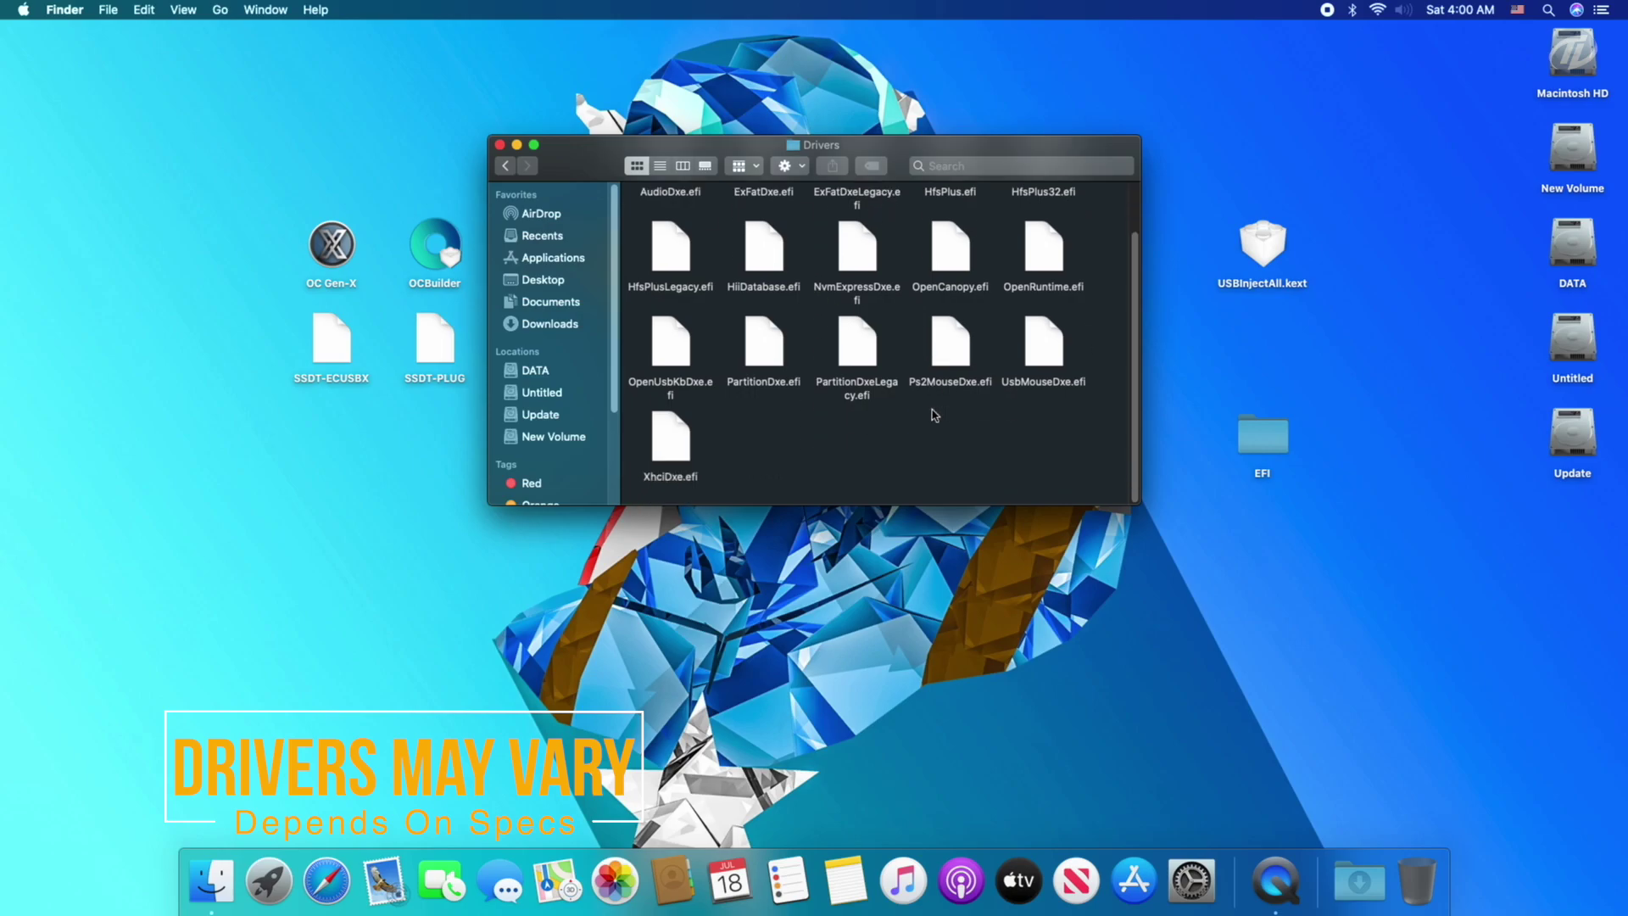
scroll(808, 482, up, 2)
key(super+a)
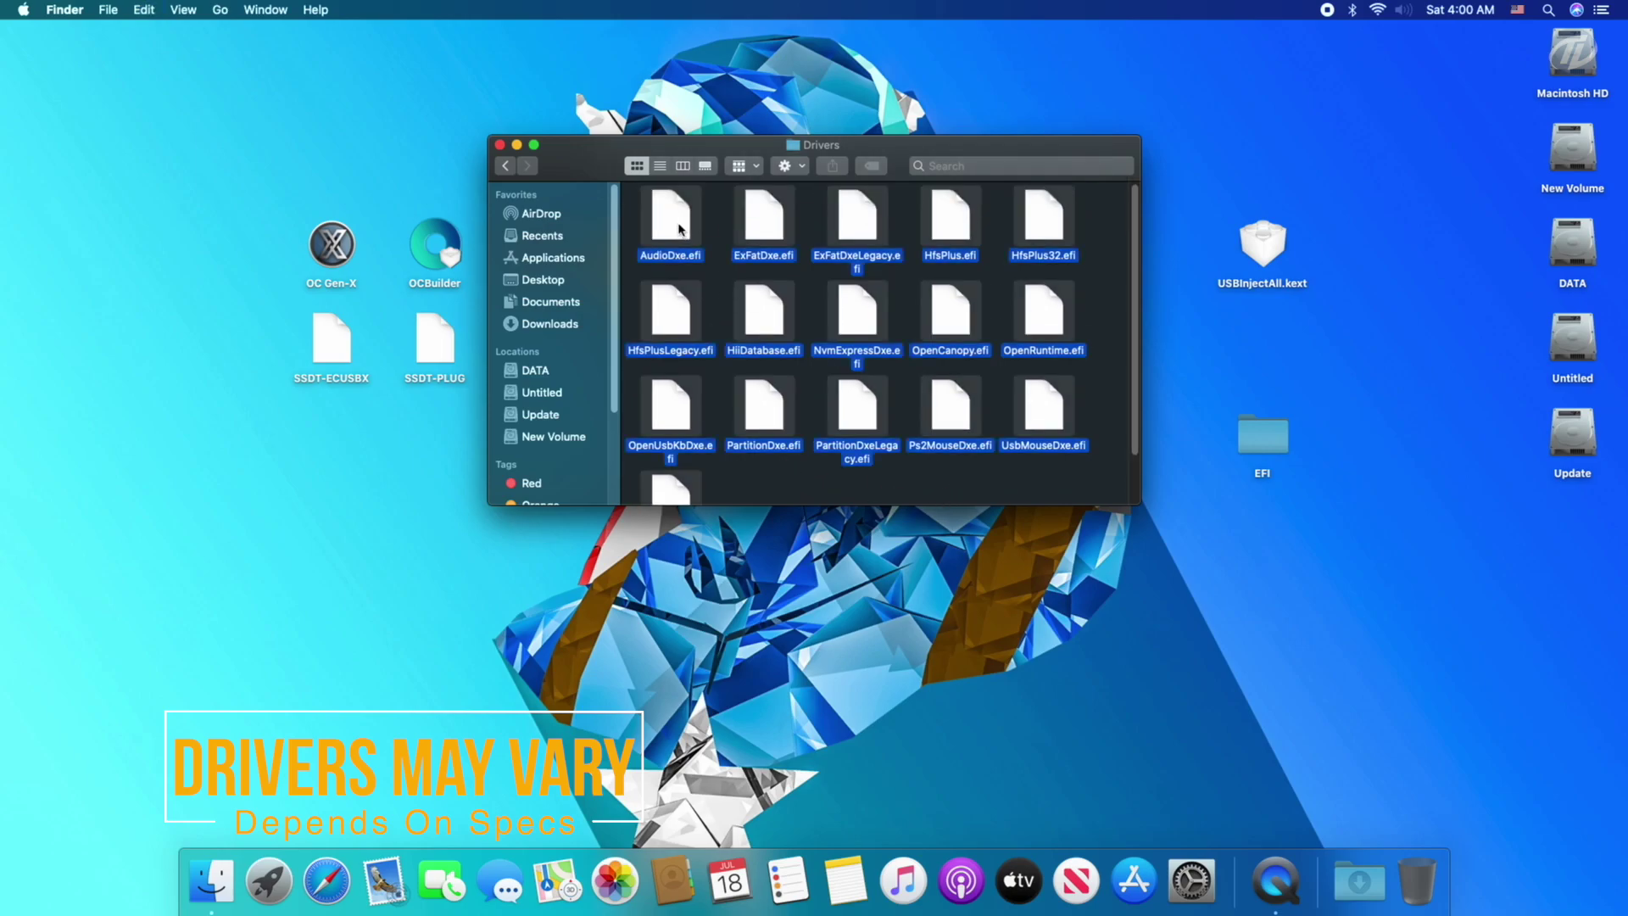
super+click(671, 222)
super+click(953, 222)
super+click(955, 329)
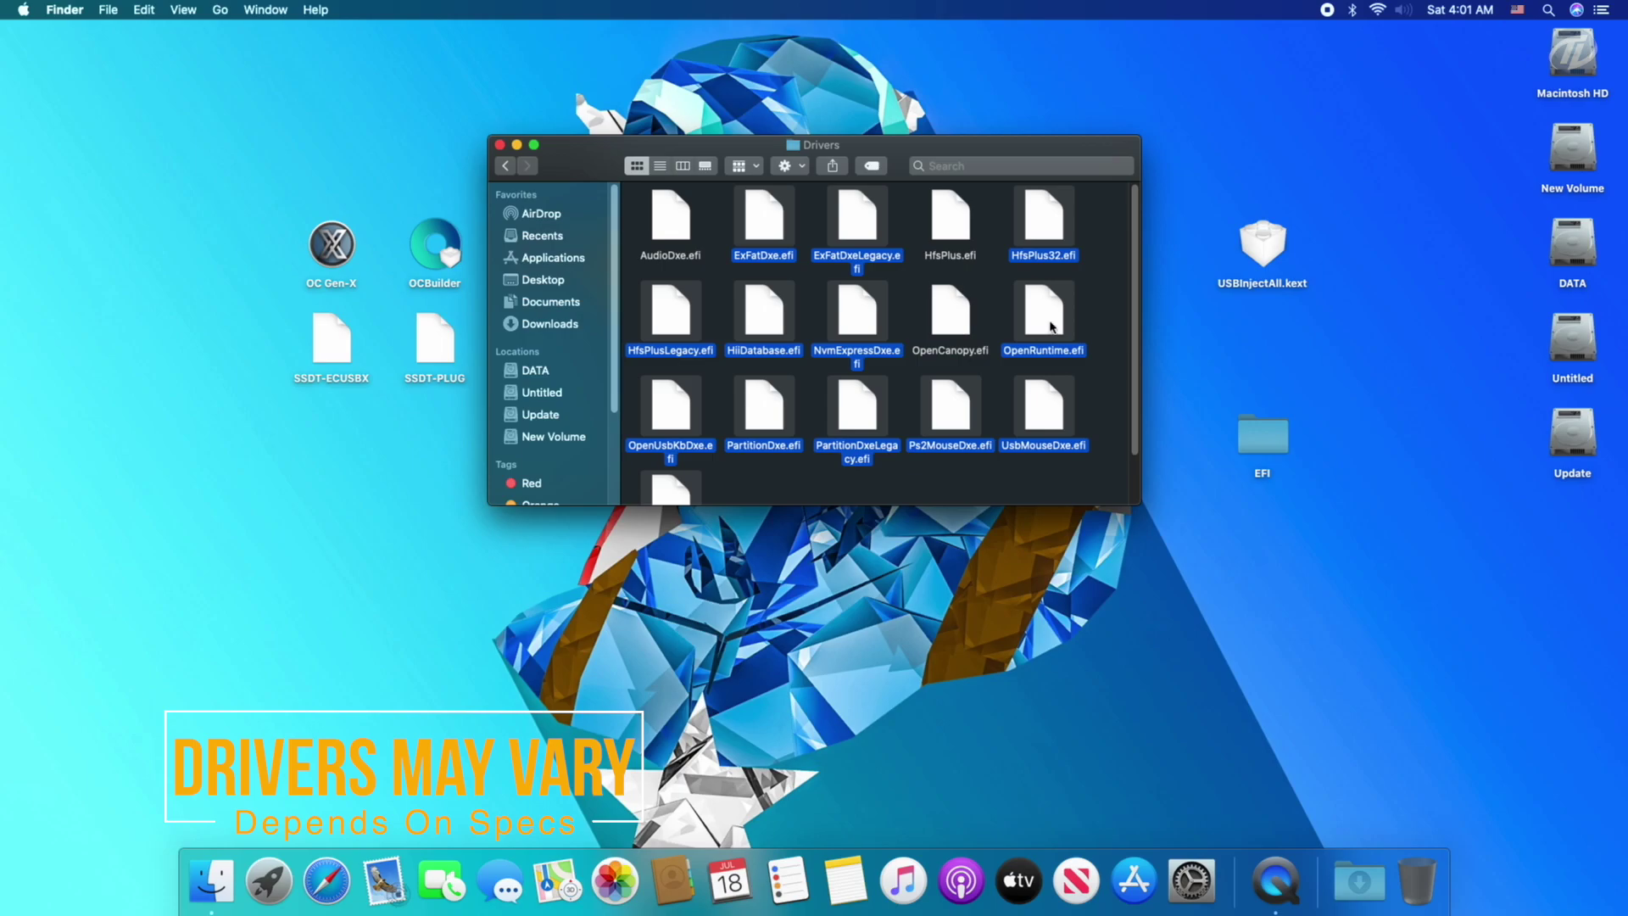
super+click(1052, 326)
right_click(1058, 409)
click(1097, 484)
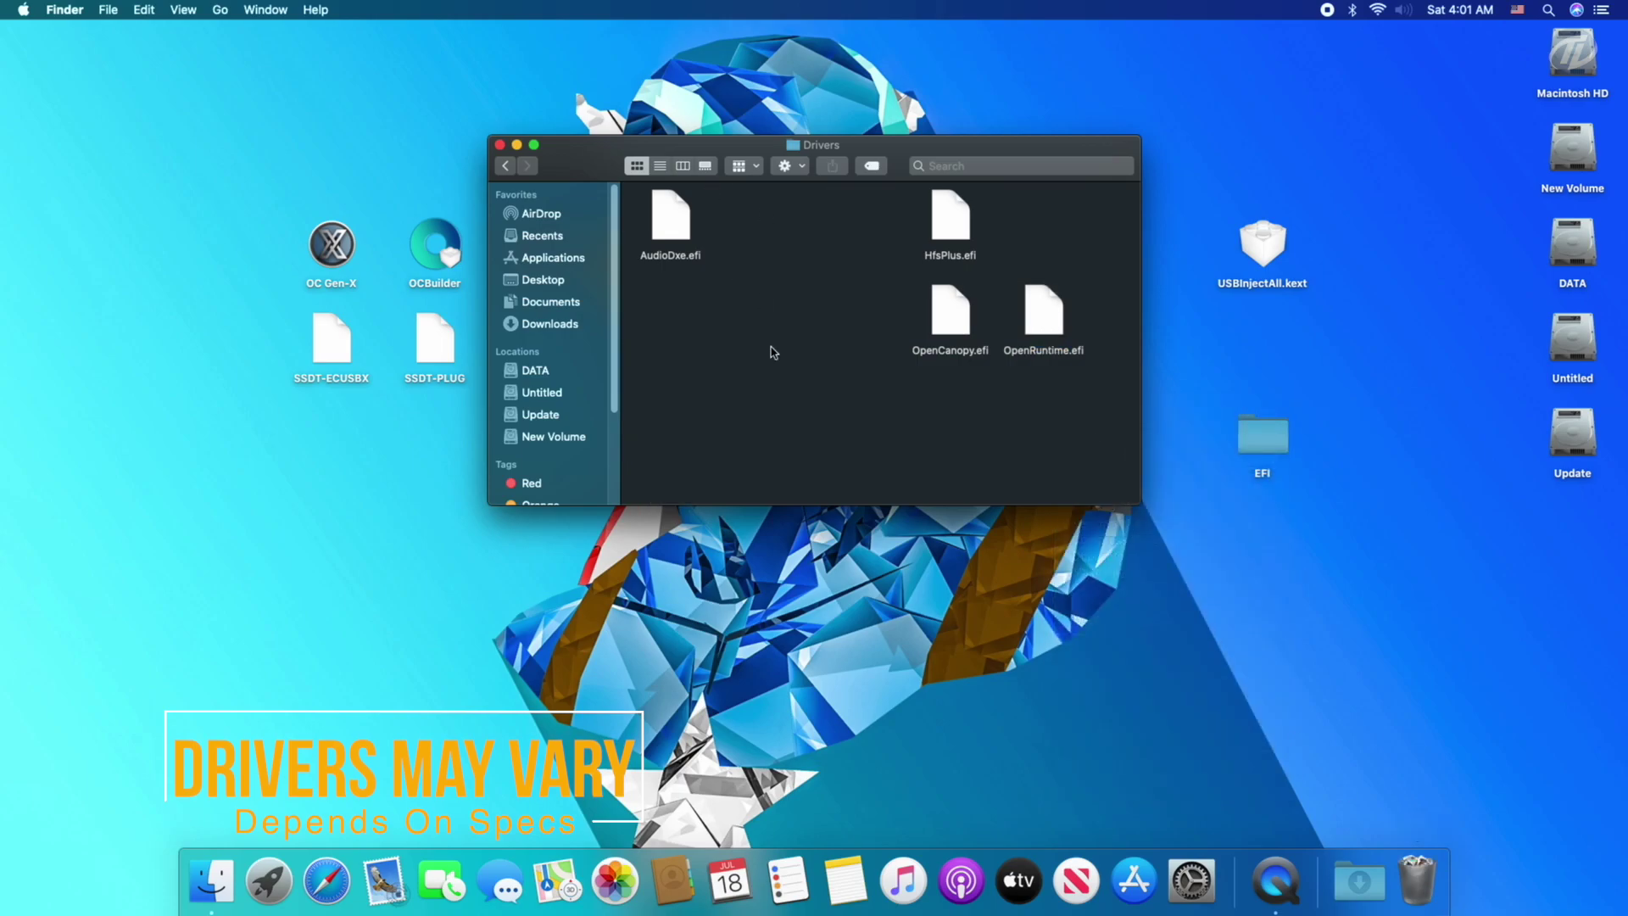
right_click(770, 345)
click(793, 501)
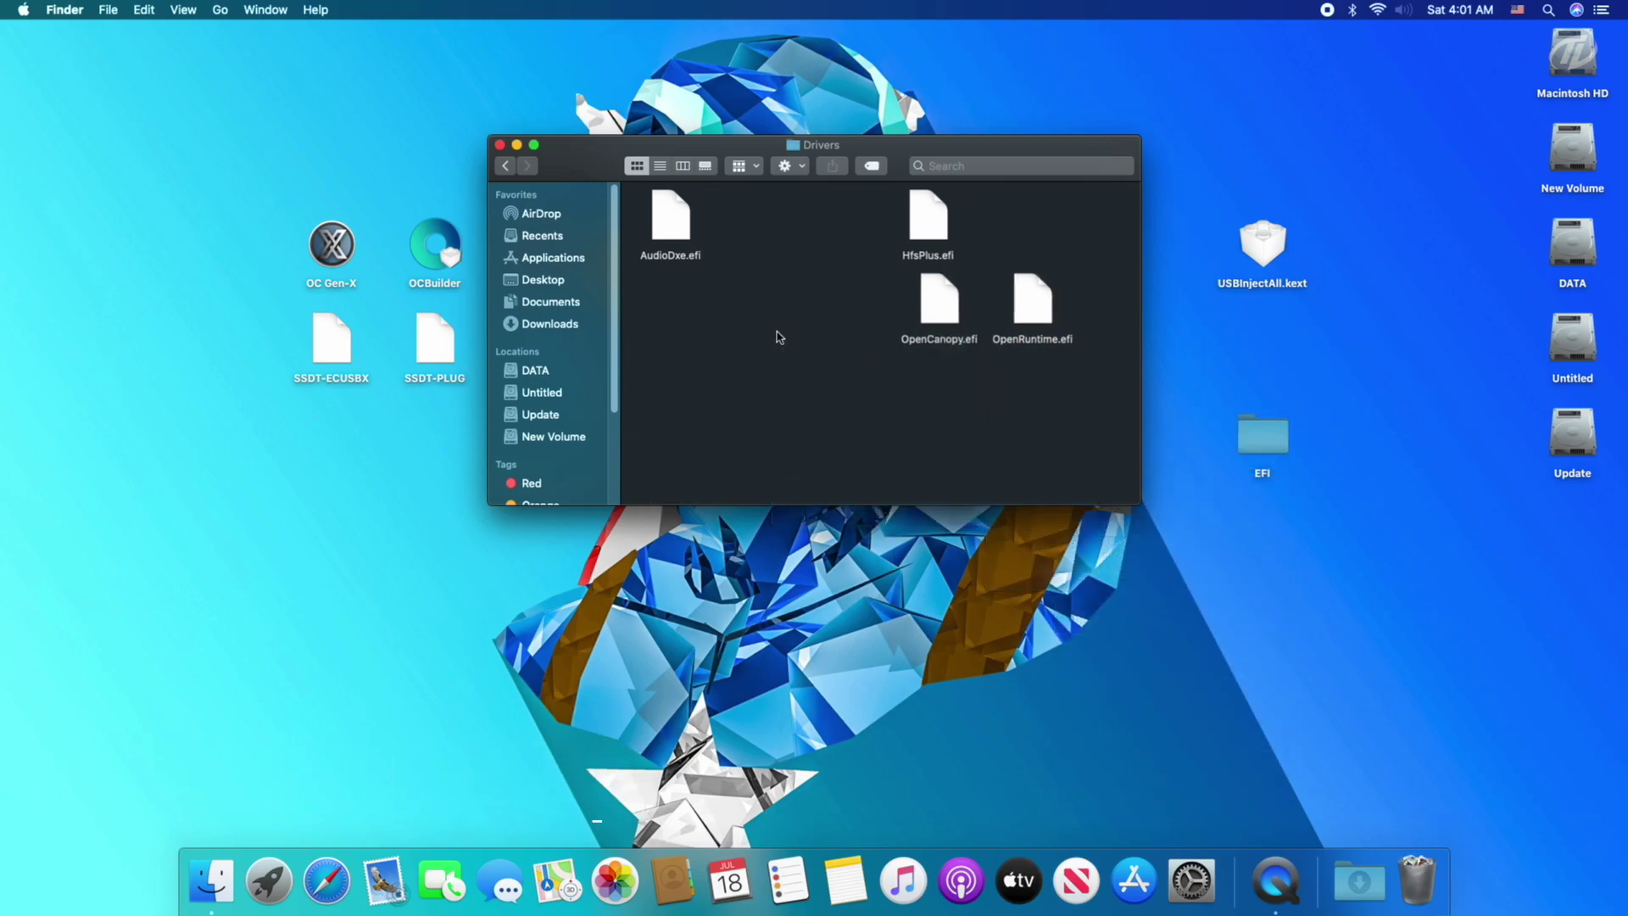
Step: In Kexts, trash everything except IntelMausi, Lilu, NVMeFix, VirtualSMC and WhateverGreen
click(507, 168)
double_click(1043, 218)
key(super+a)
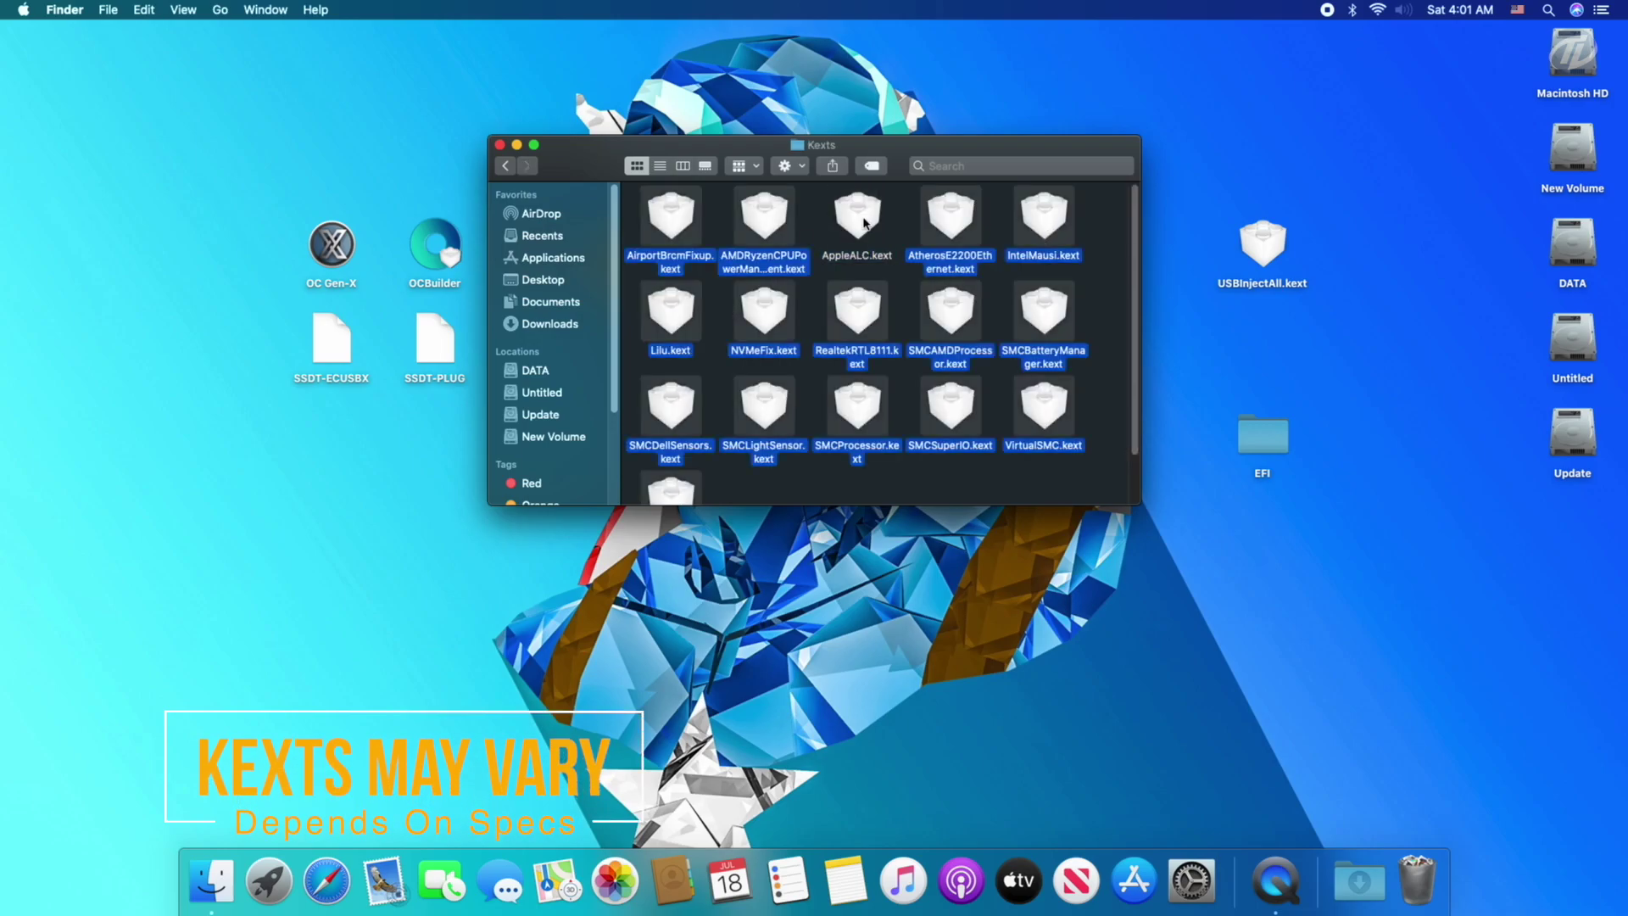
super+click(1043, 219)
super+click(671, 309)
super+click(764, 309)
super+click(1044, 405)
super+click(671, 490)
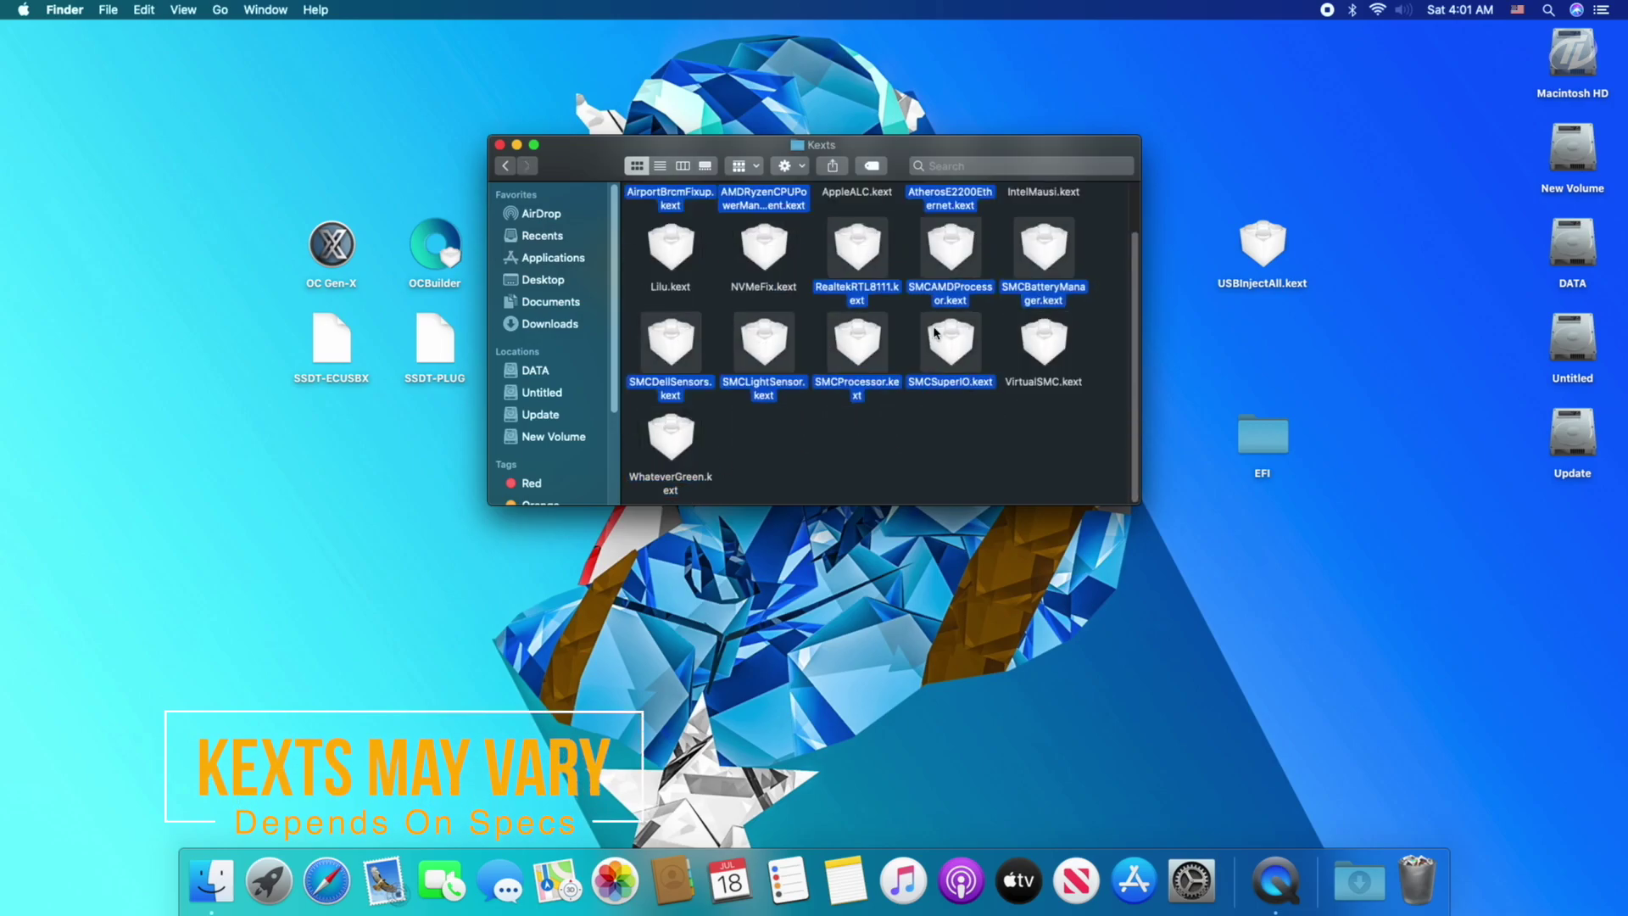
key(super+BackSpace)
Step: Move USBInjectAll.kext from the desktop into Kexts and sort the kexts by name
drag(1263, 246, 942, 339)
right_click(1032, 356)
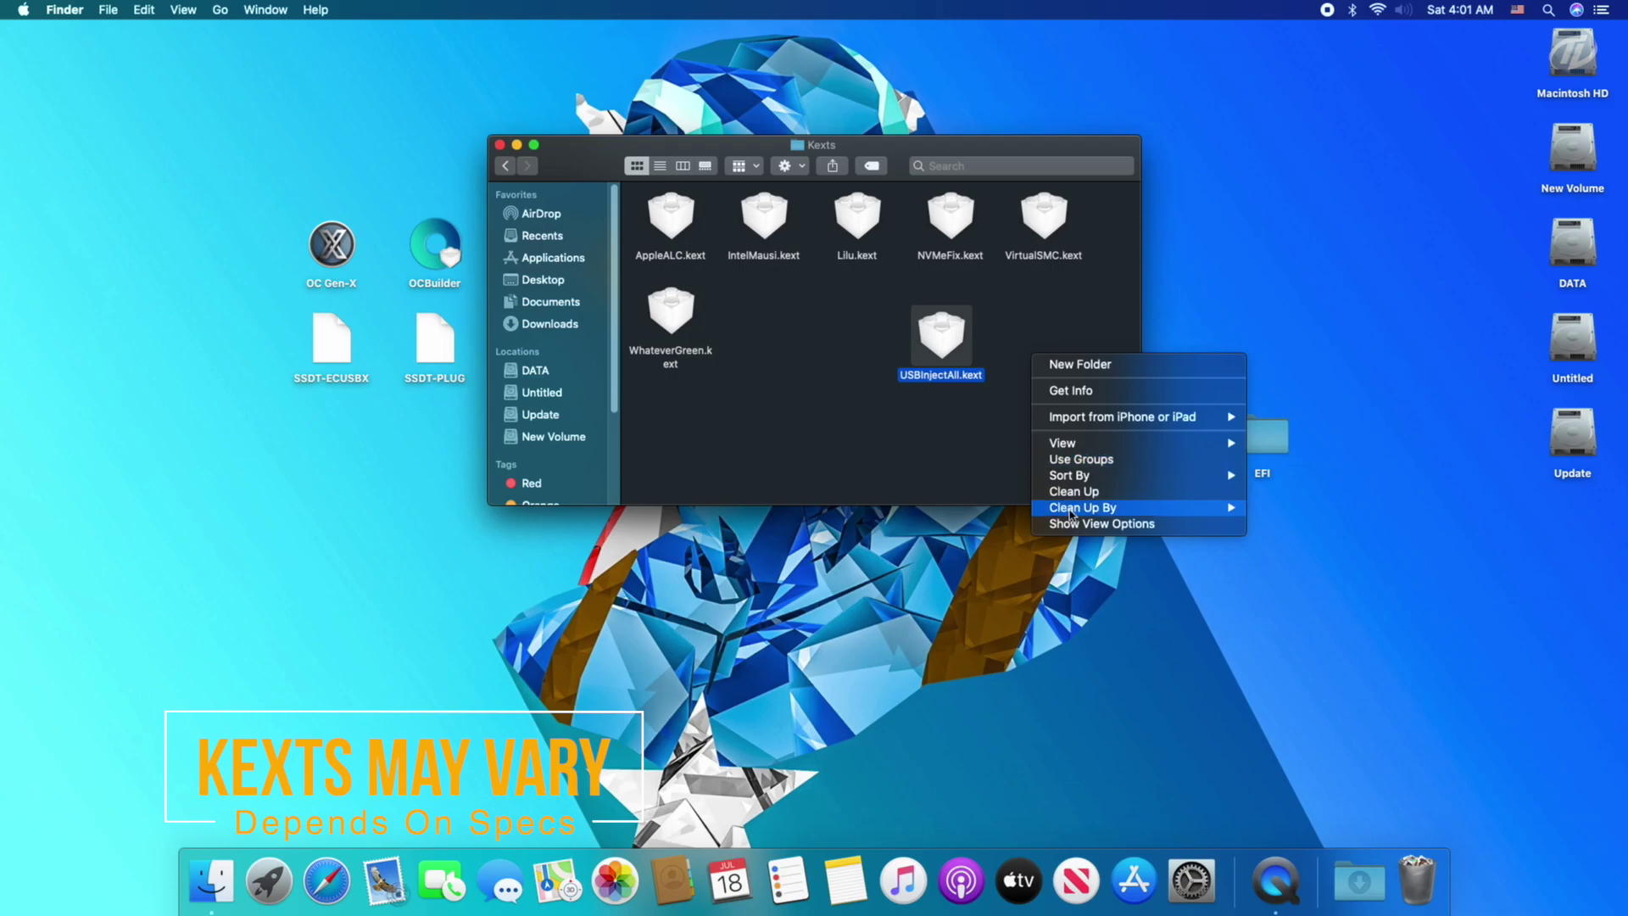
mouse_move(1070, 513)
click(1268, 507)
Step: Move SSDT-ECUSBX and SSDT-PLUG from the desktop into the ACPI folder, sorted by name
click(505, 165)
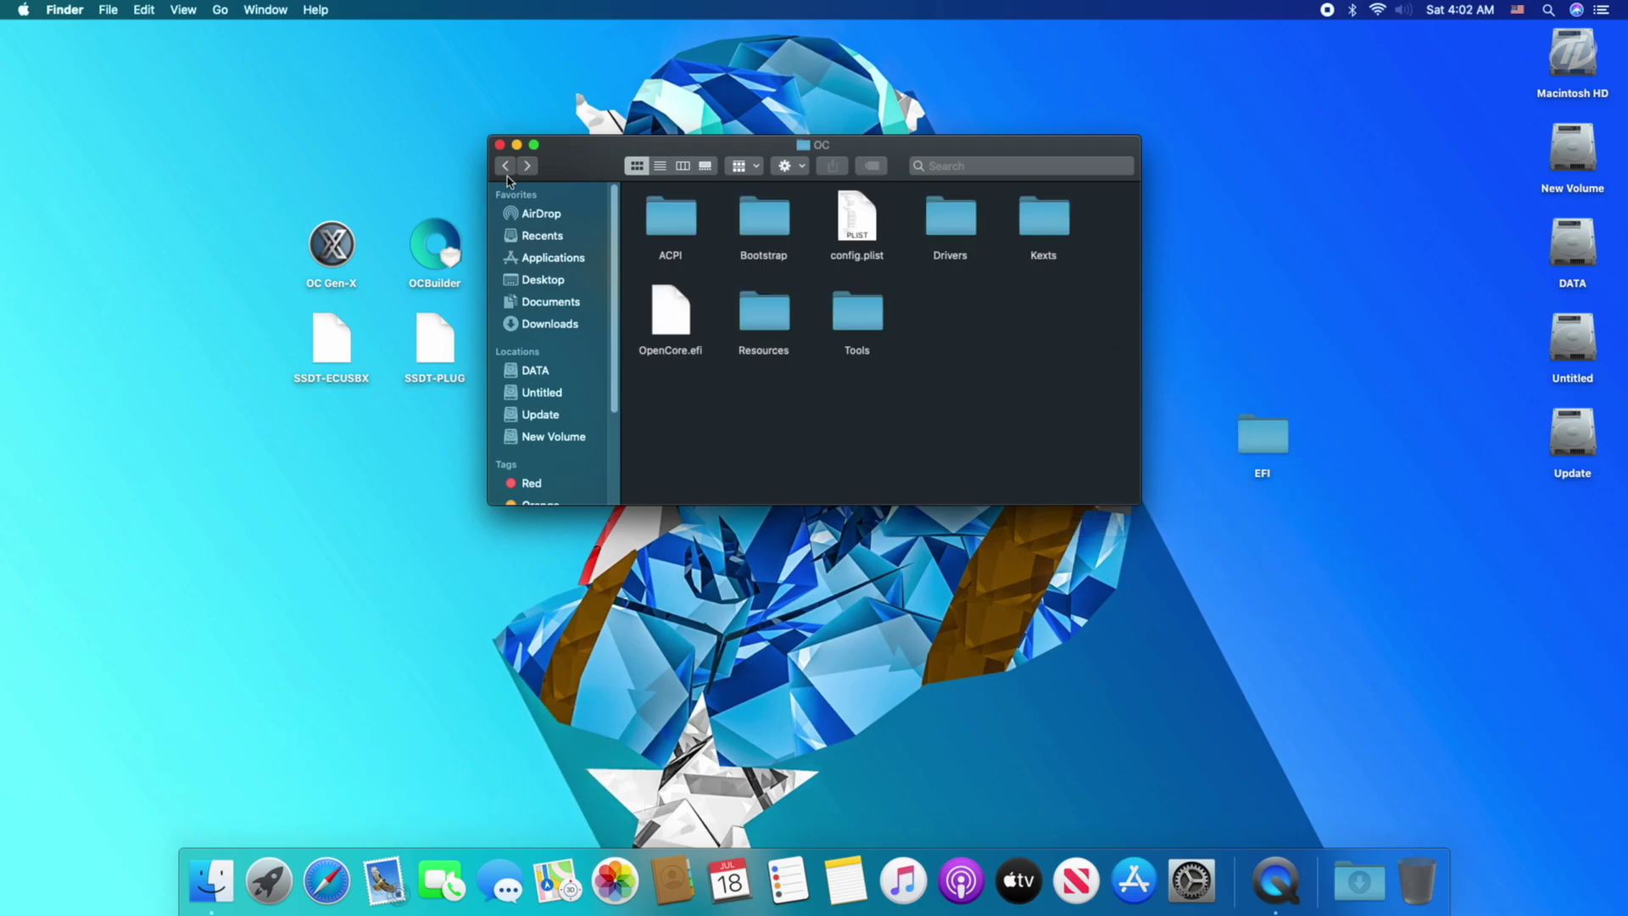
double_click(691, 232)
drag(327, 428, 857, 323)
right_click(853, 323)
mouse_move(1043, 475)
click(1119, 477)
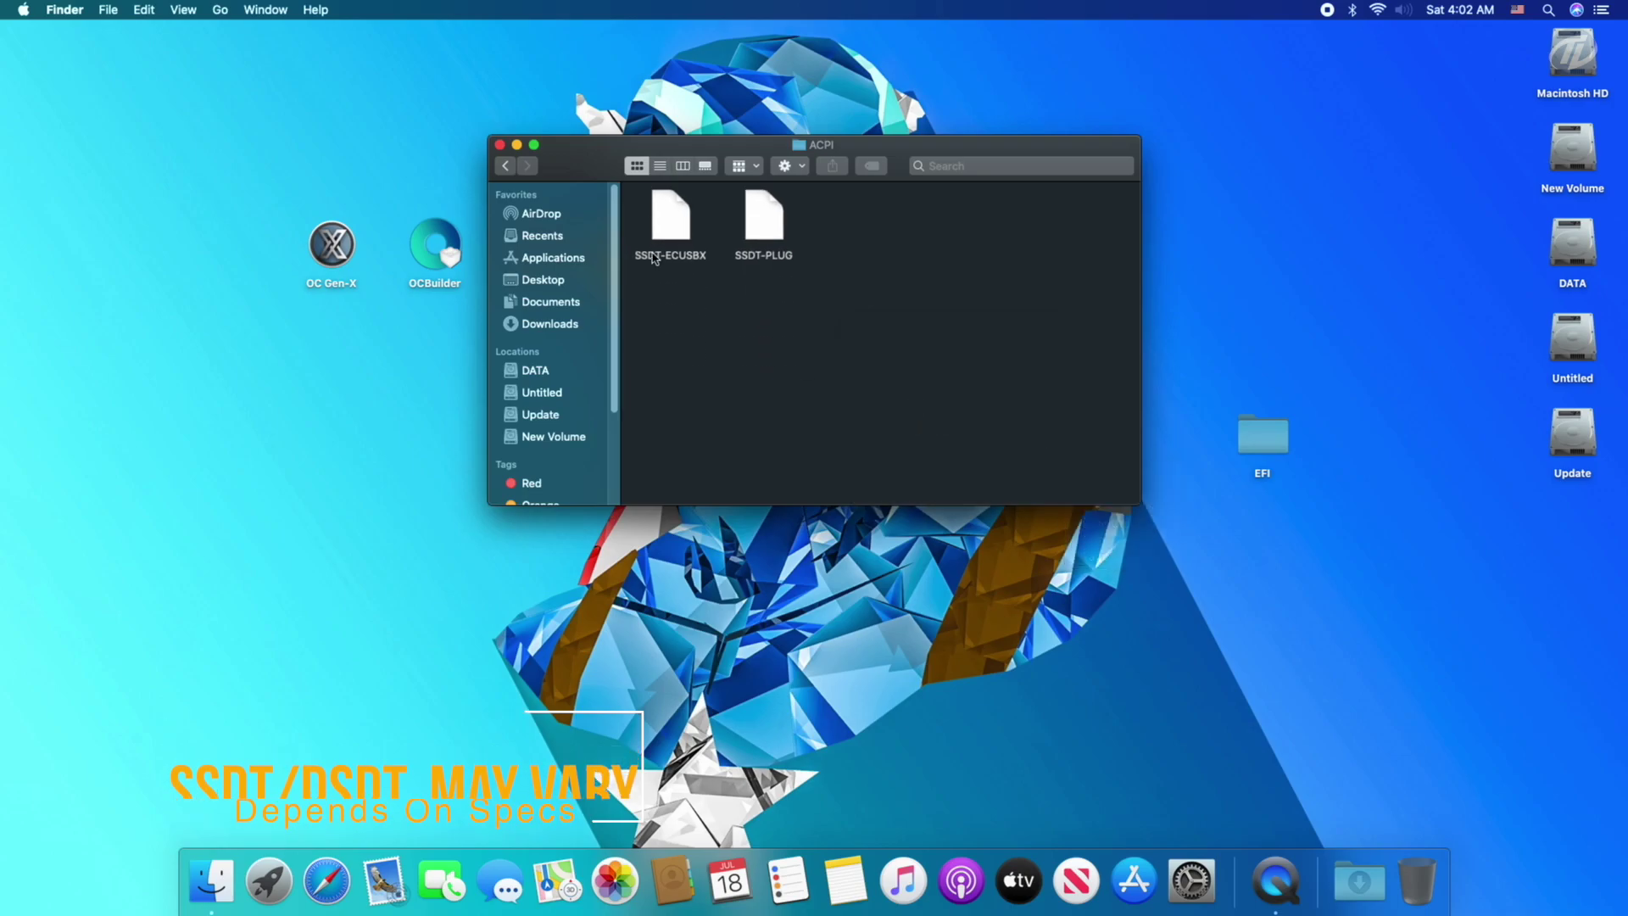
click(505, 165)
right_click(859, 231)
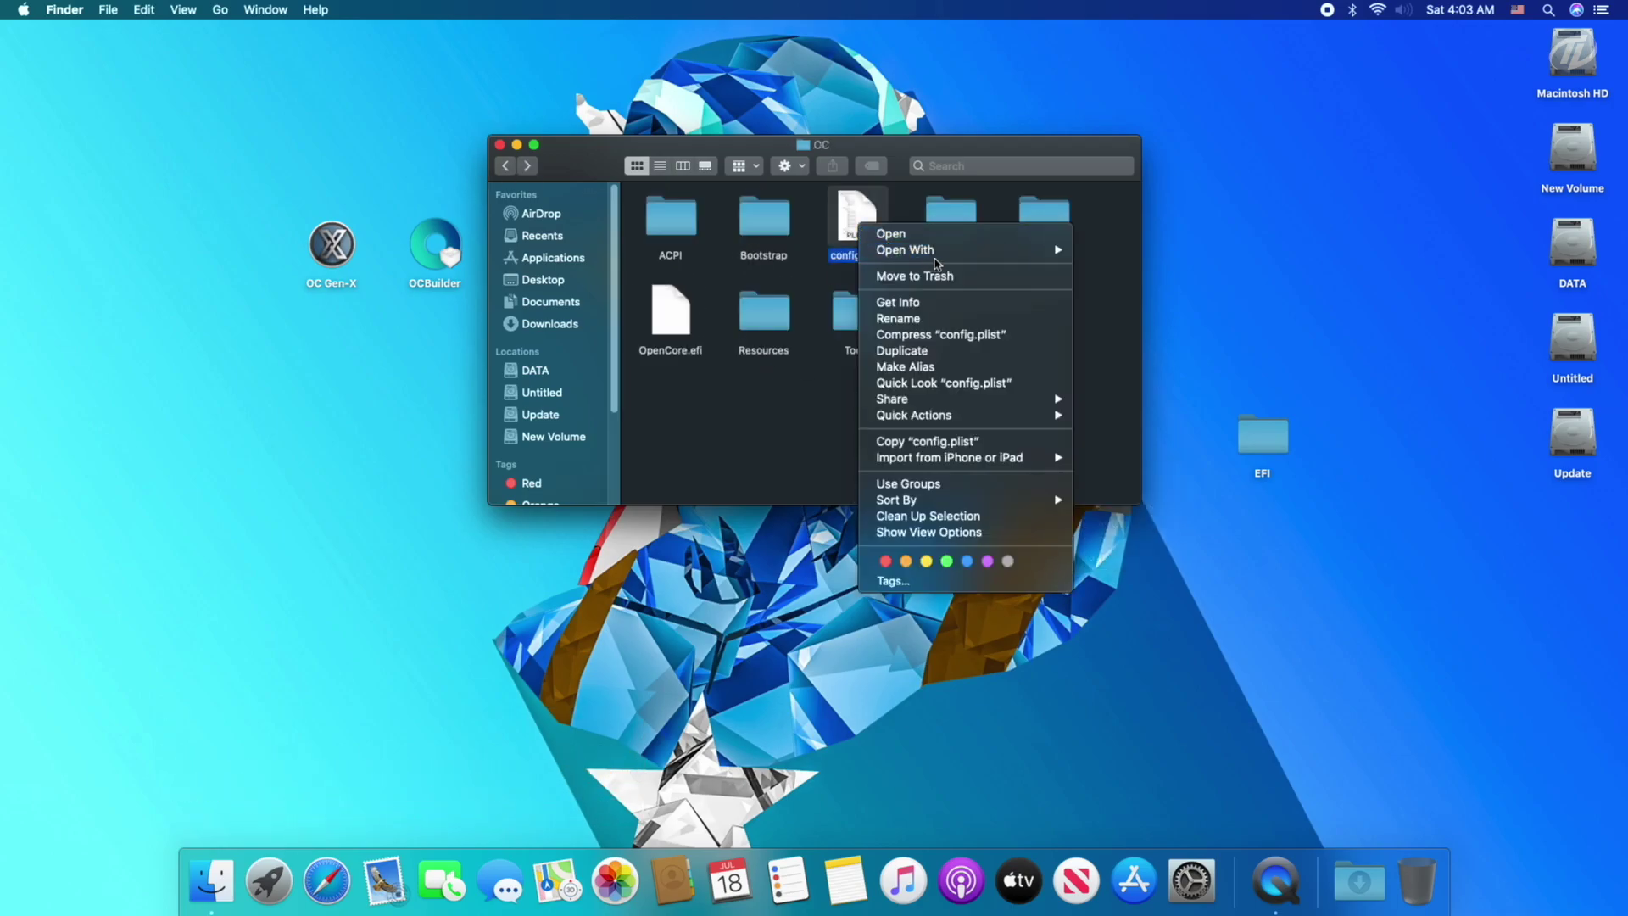
Step: Open config.plist in OpenCore Configurator and add both SSDT files from EFI/OC/ACPI to ACPI
mouse_move(1009, 248)
click(1113, 276)
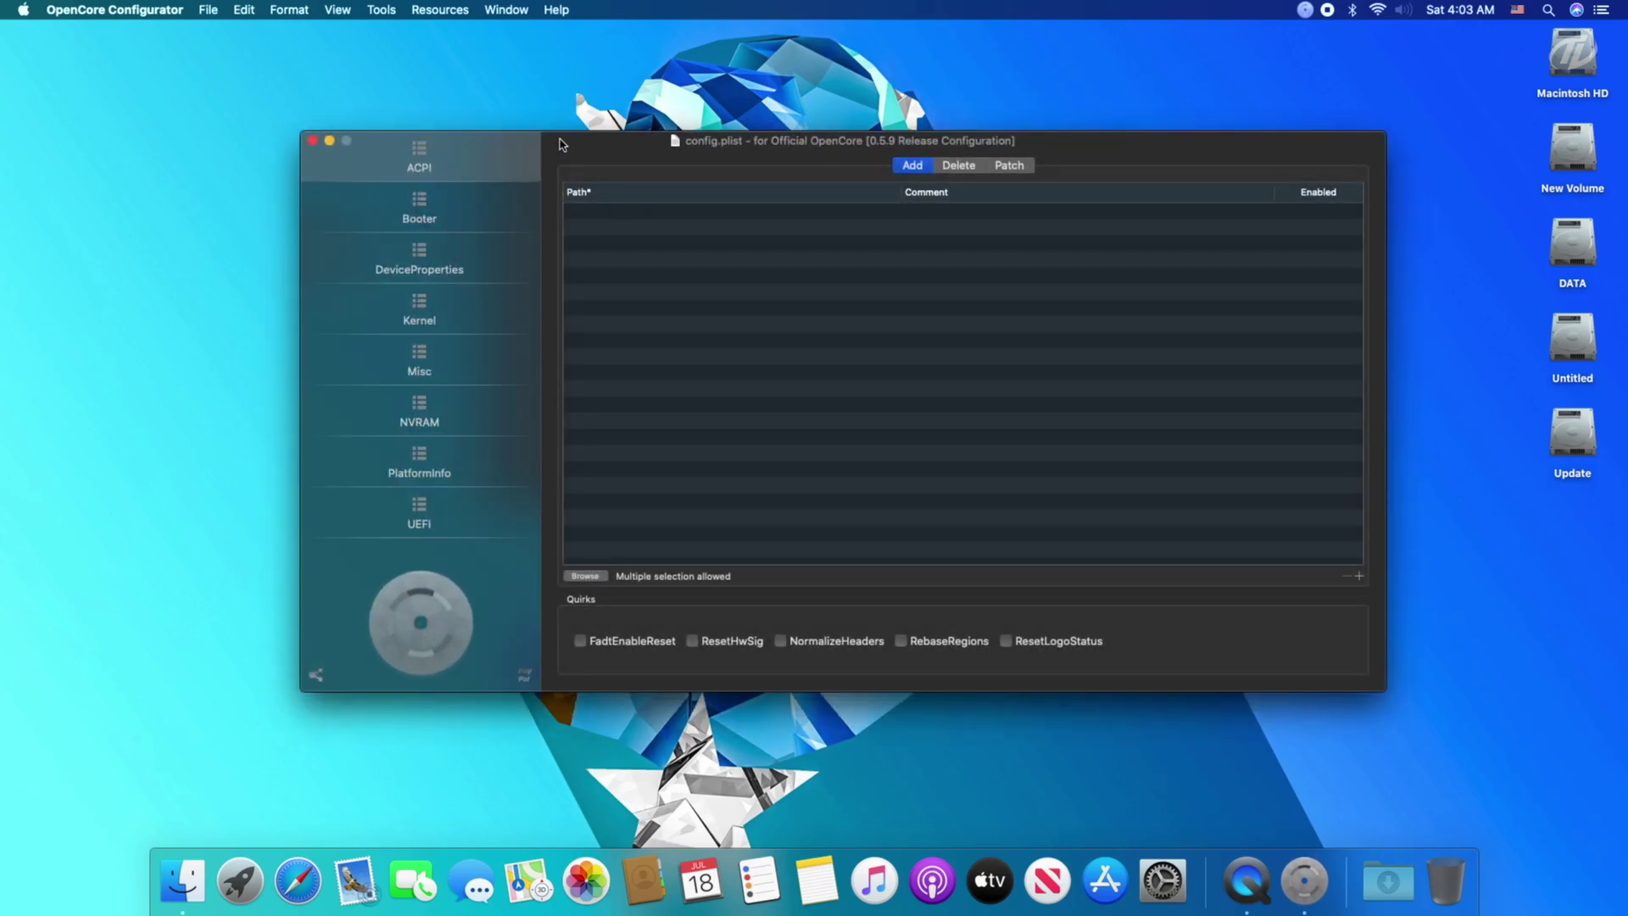
click(587, 577)
click(545, 243)
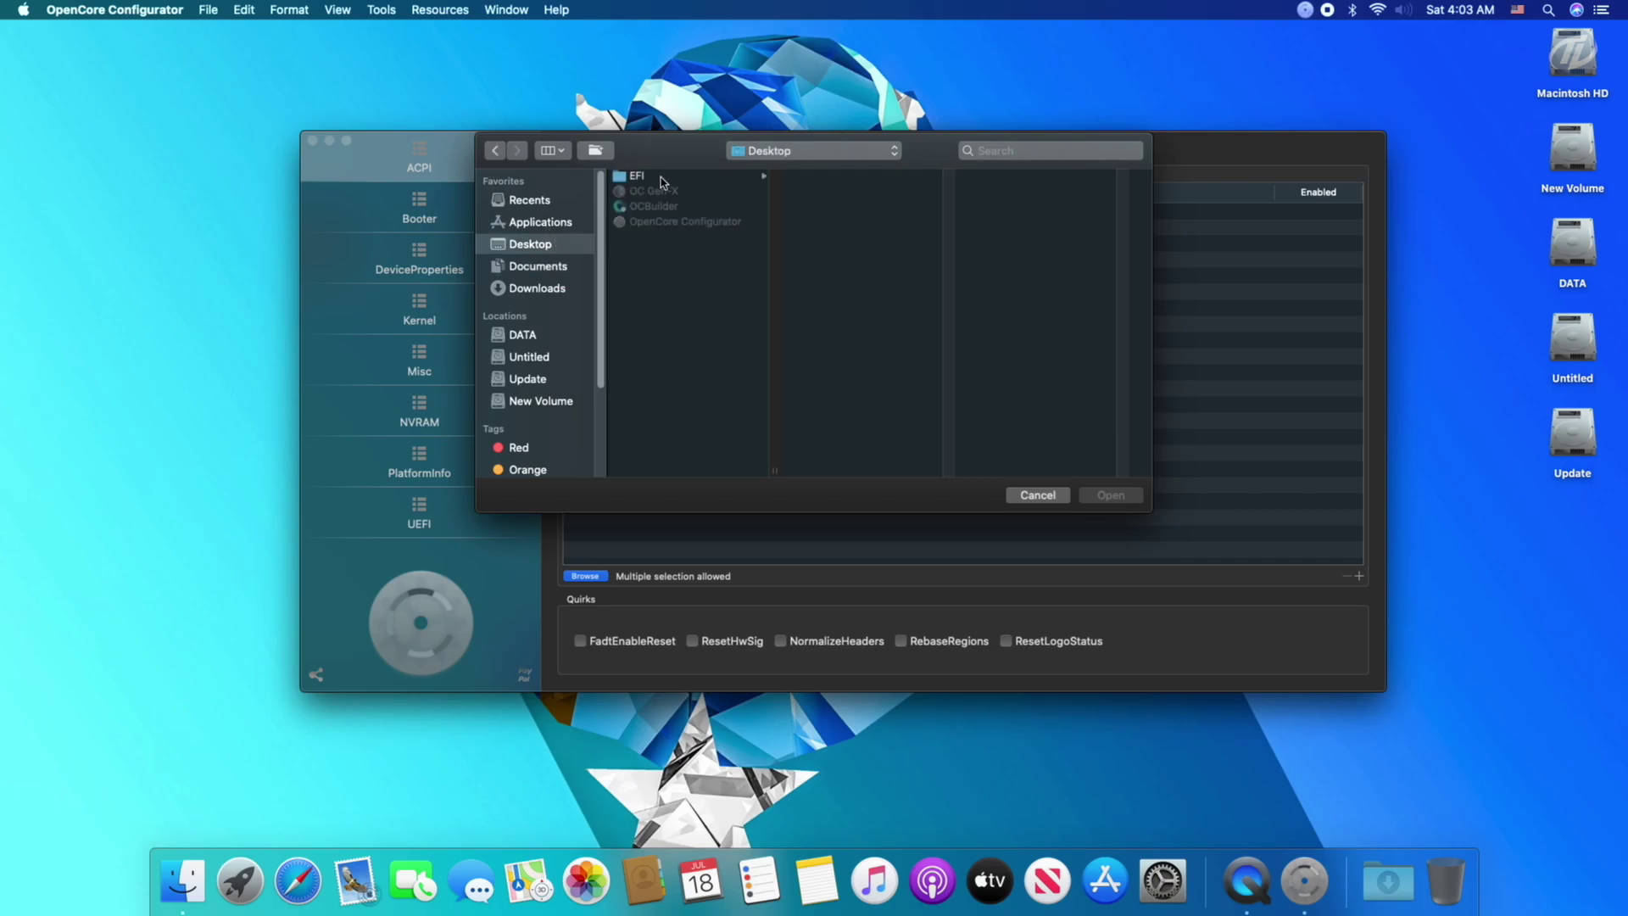
click(666, 180)
click(827, 194)
click(996, 178)
shift+click(998, 194)
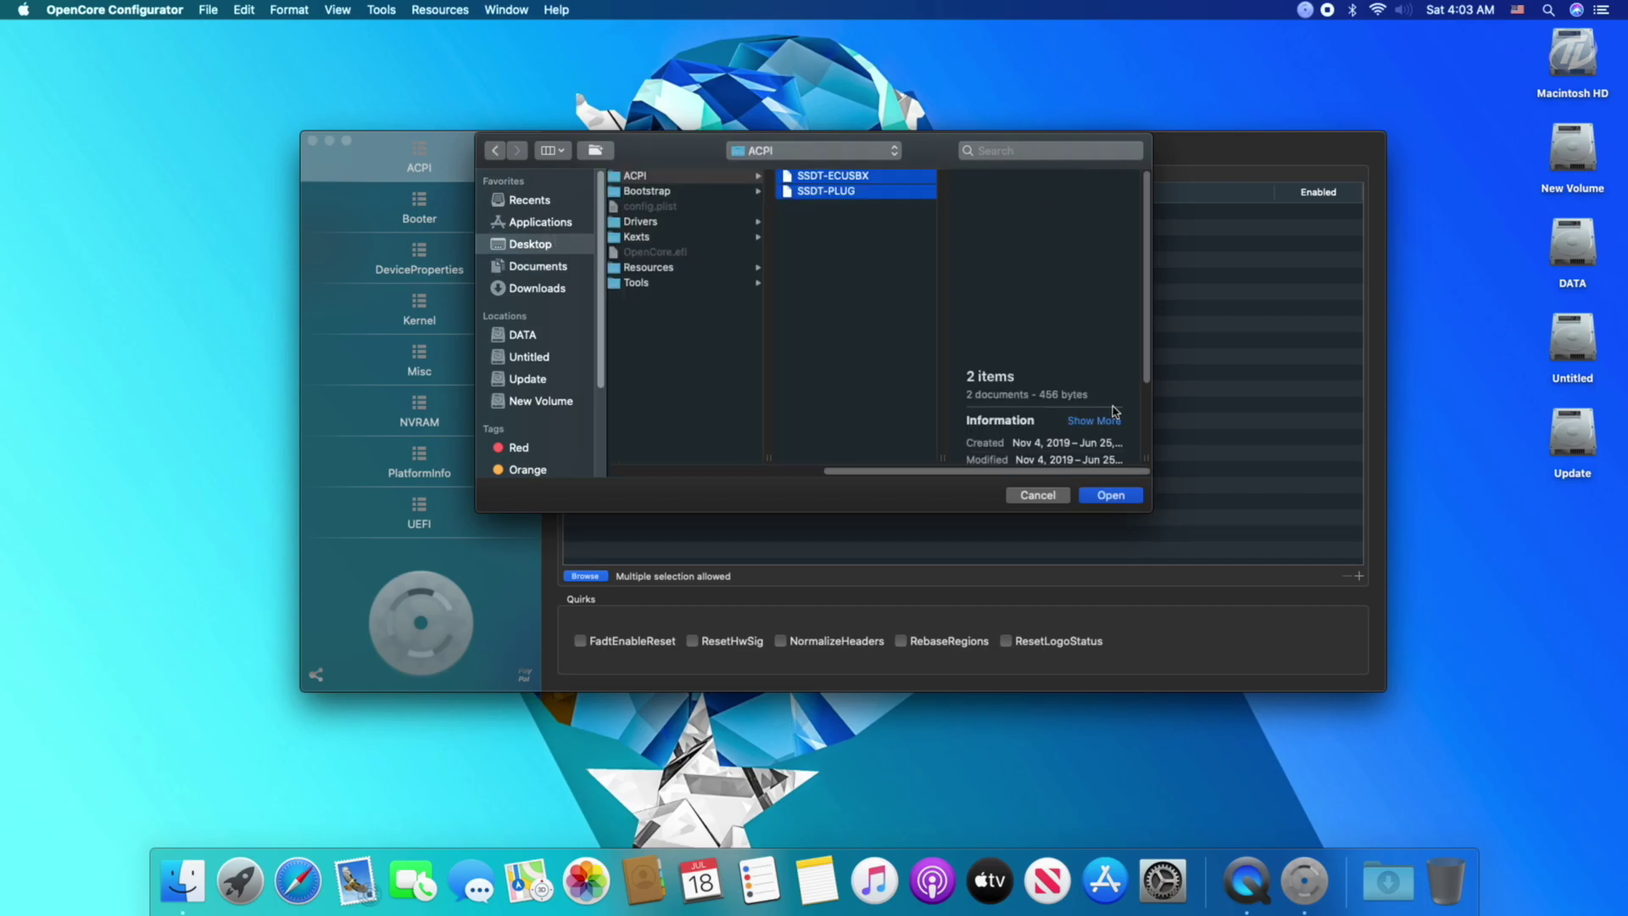
key(Return)
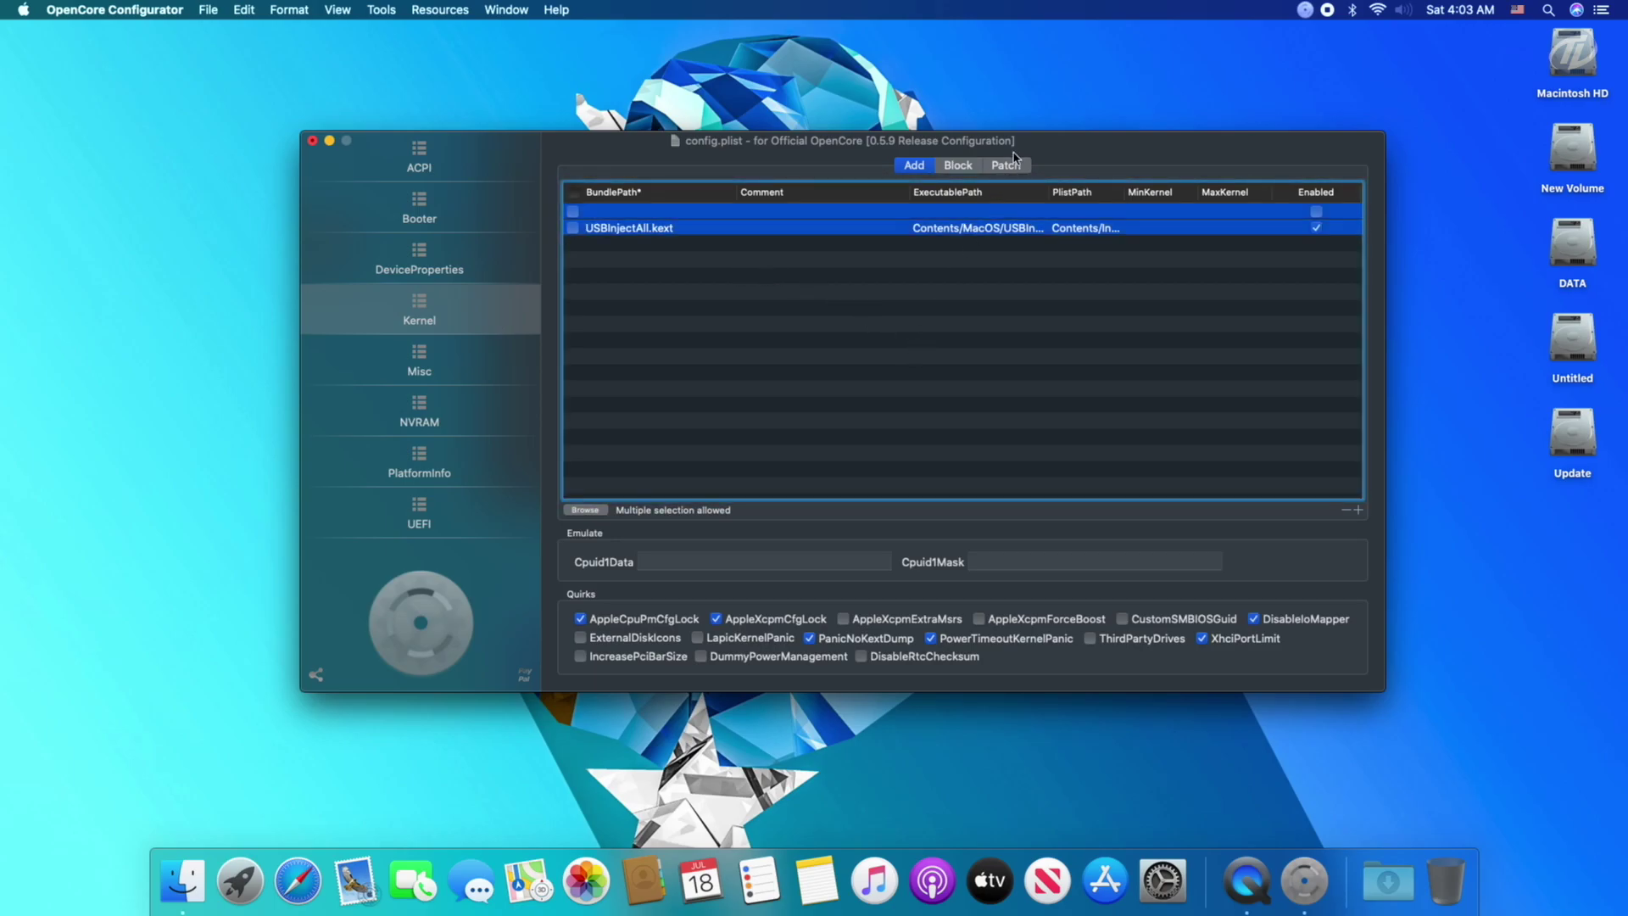
Step: Remove the leftover Kernel entries and add all seven kexts from EFI/OC/Kexts to Kernel Add
click(1347, 510)
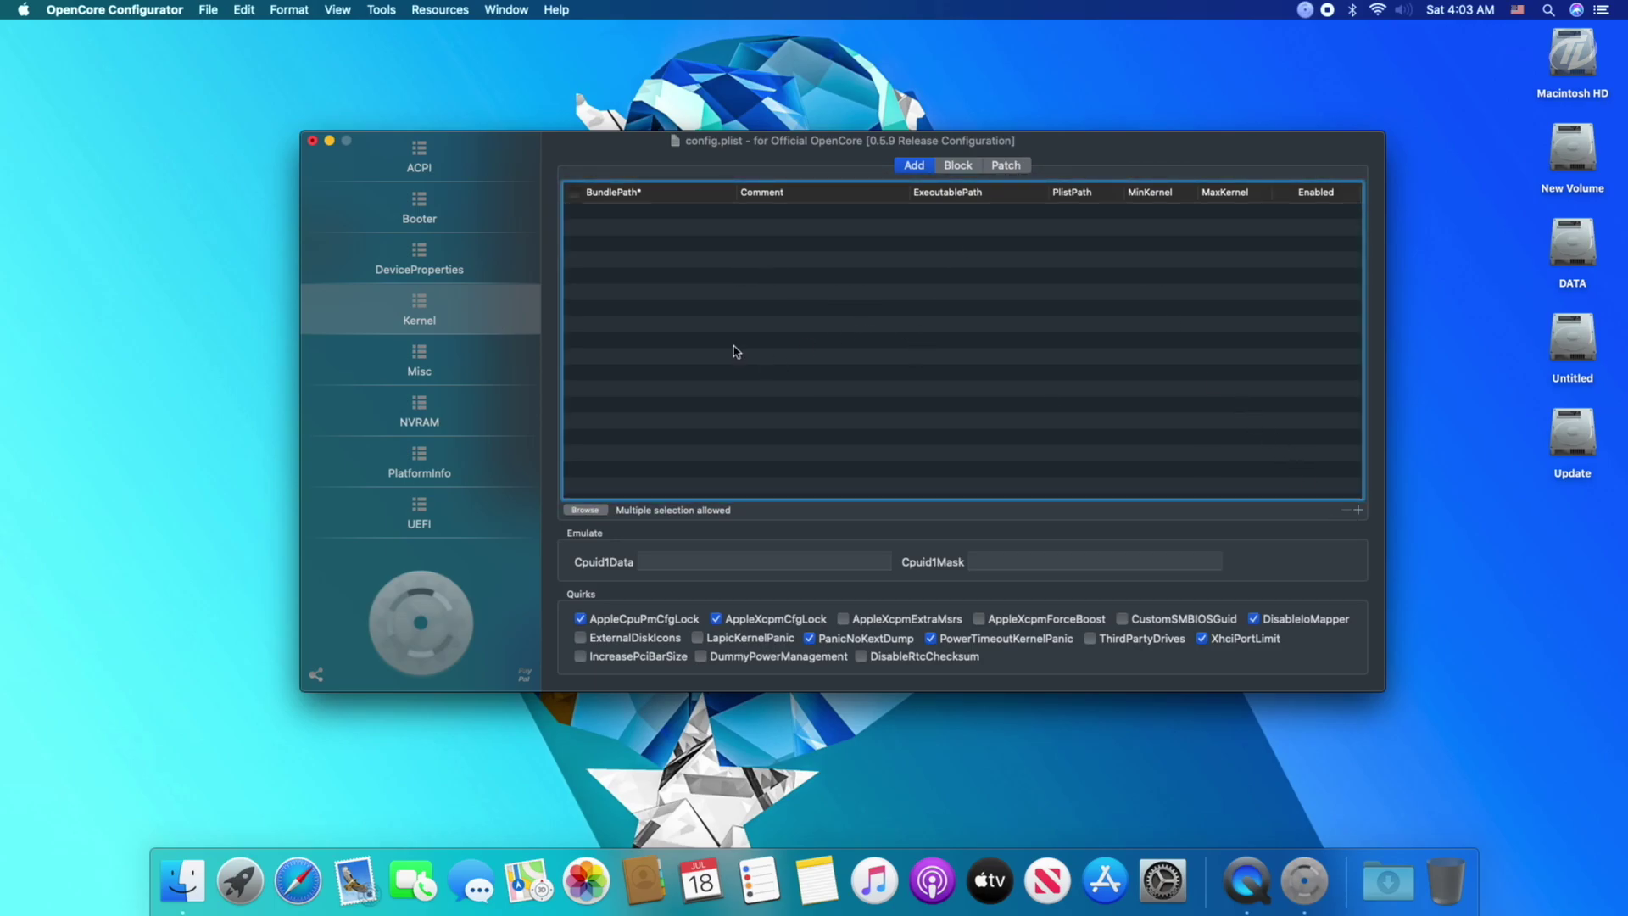
click(585, 509)
click(759, 152)
click(773, 169)
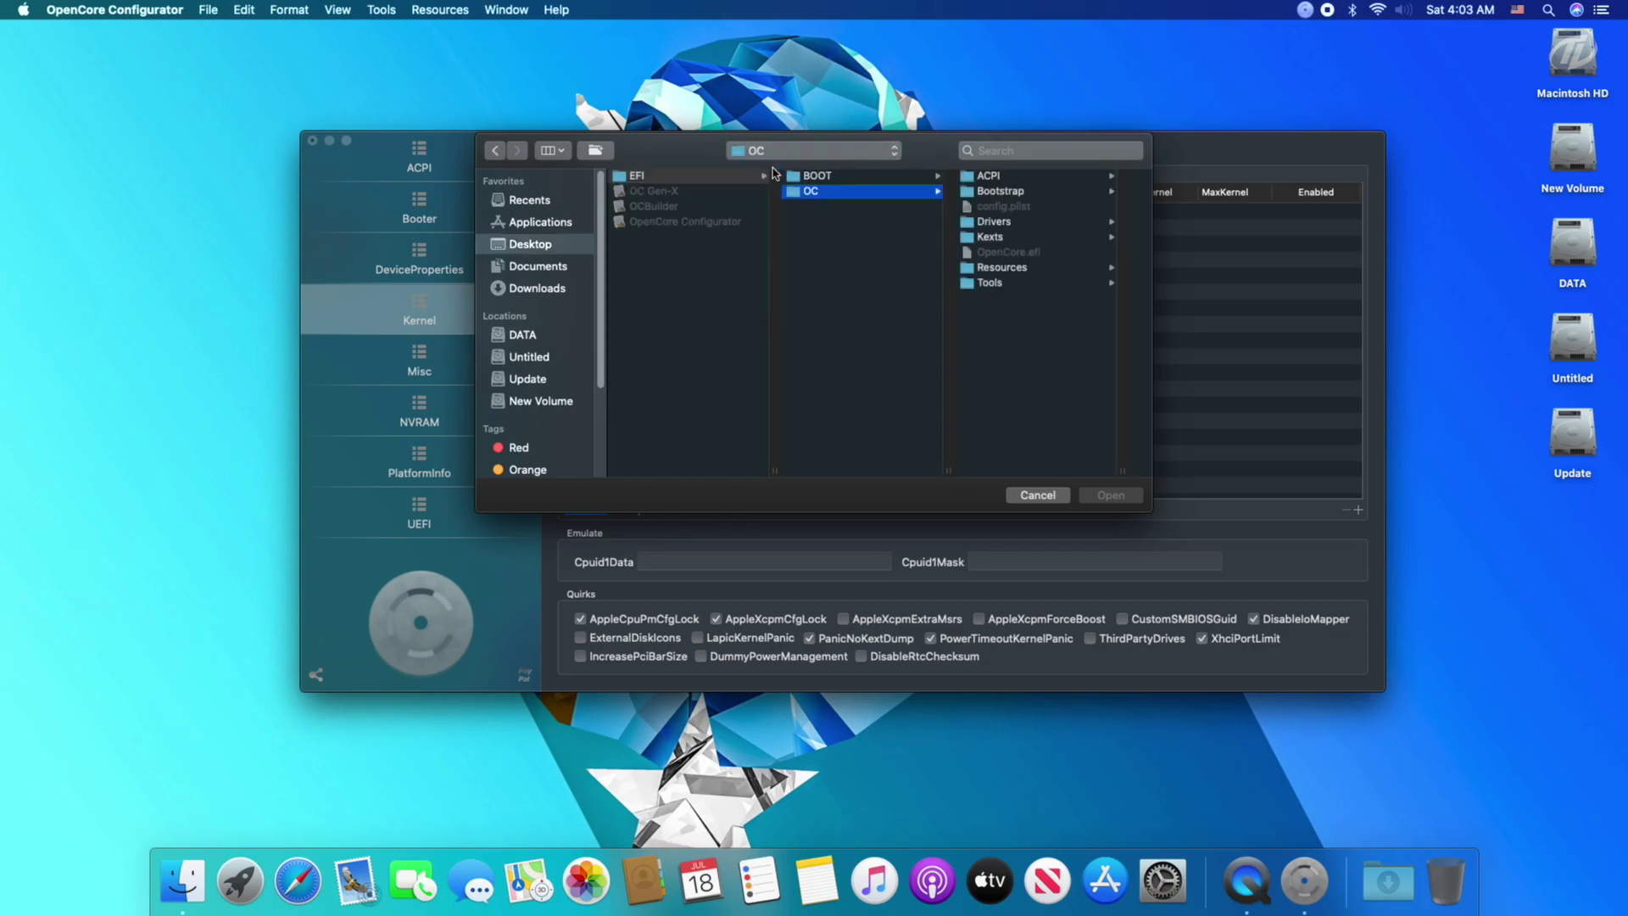
click(996, 237)
key(super+a)
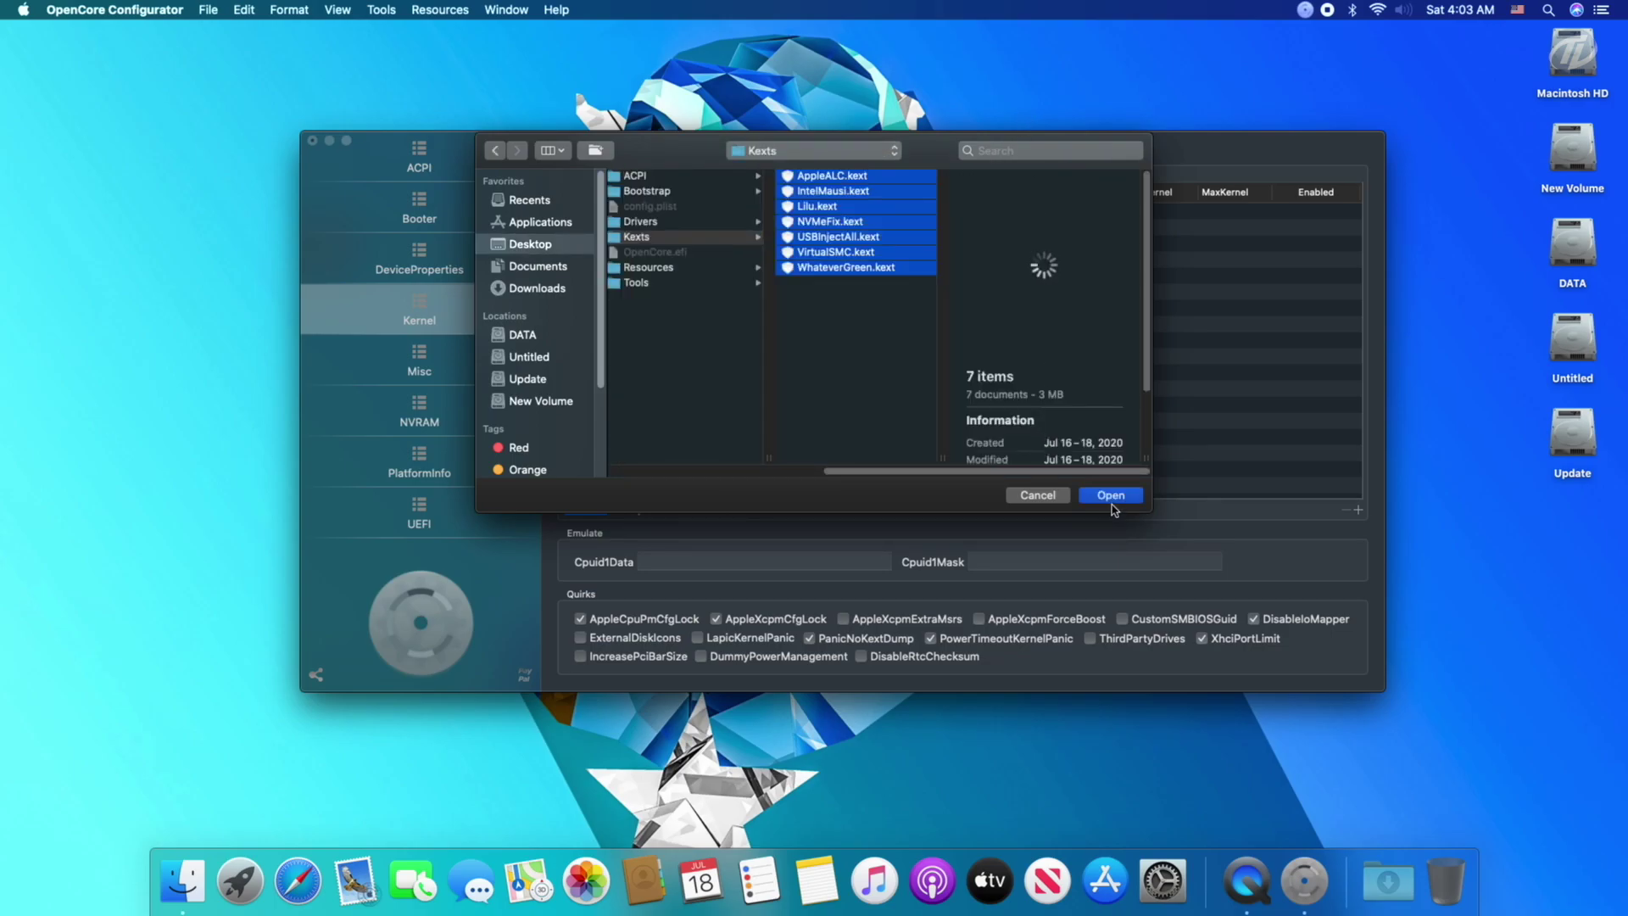
click(1111, 495)
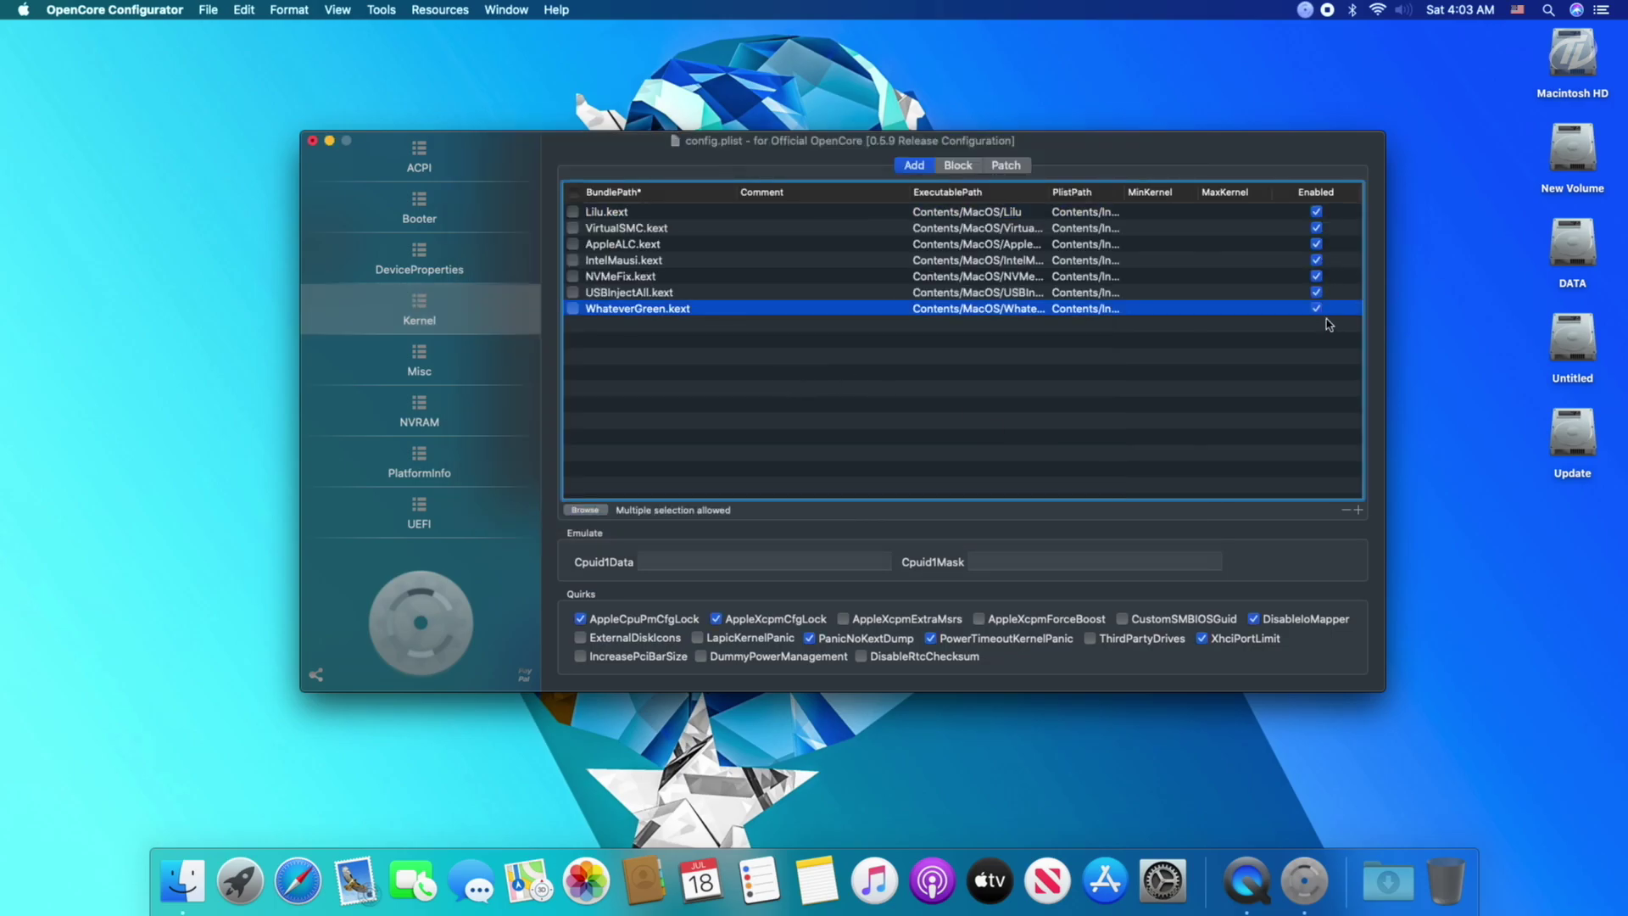
click(436, 511)
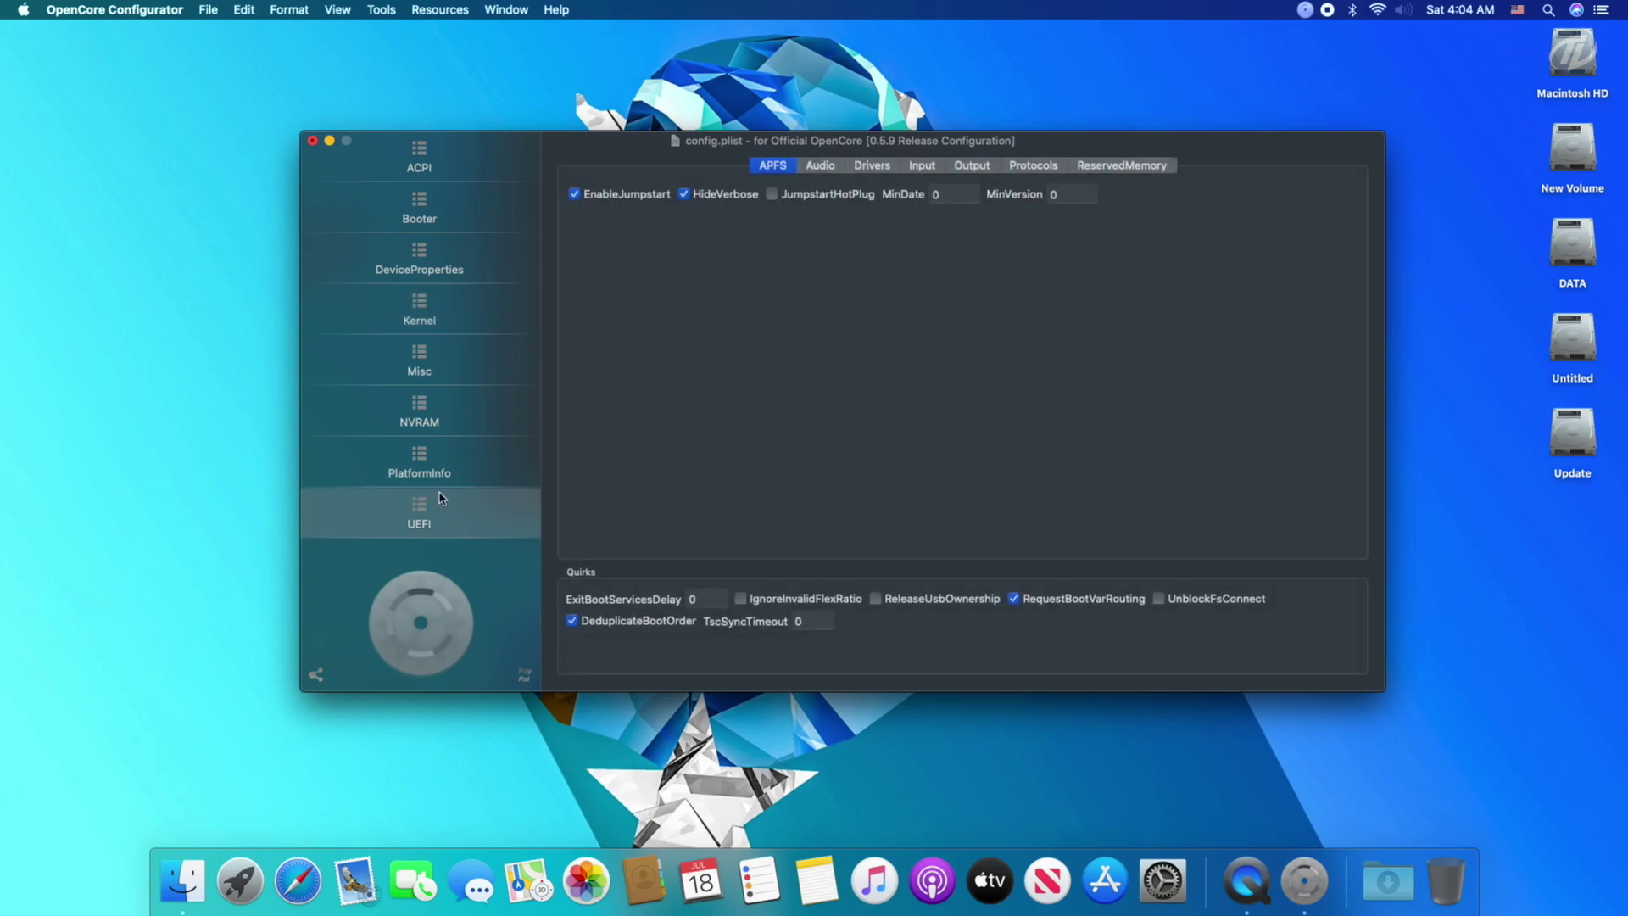
Step: Add the four .efi files from EFI/OC/Drivers to UEFI Drivers and select the OpenCanopy.efi entry
click(871, 167)
click(624, 545)
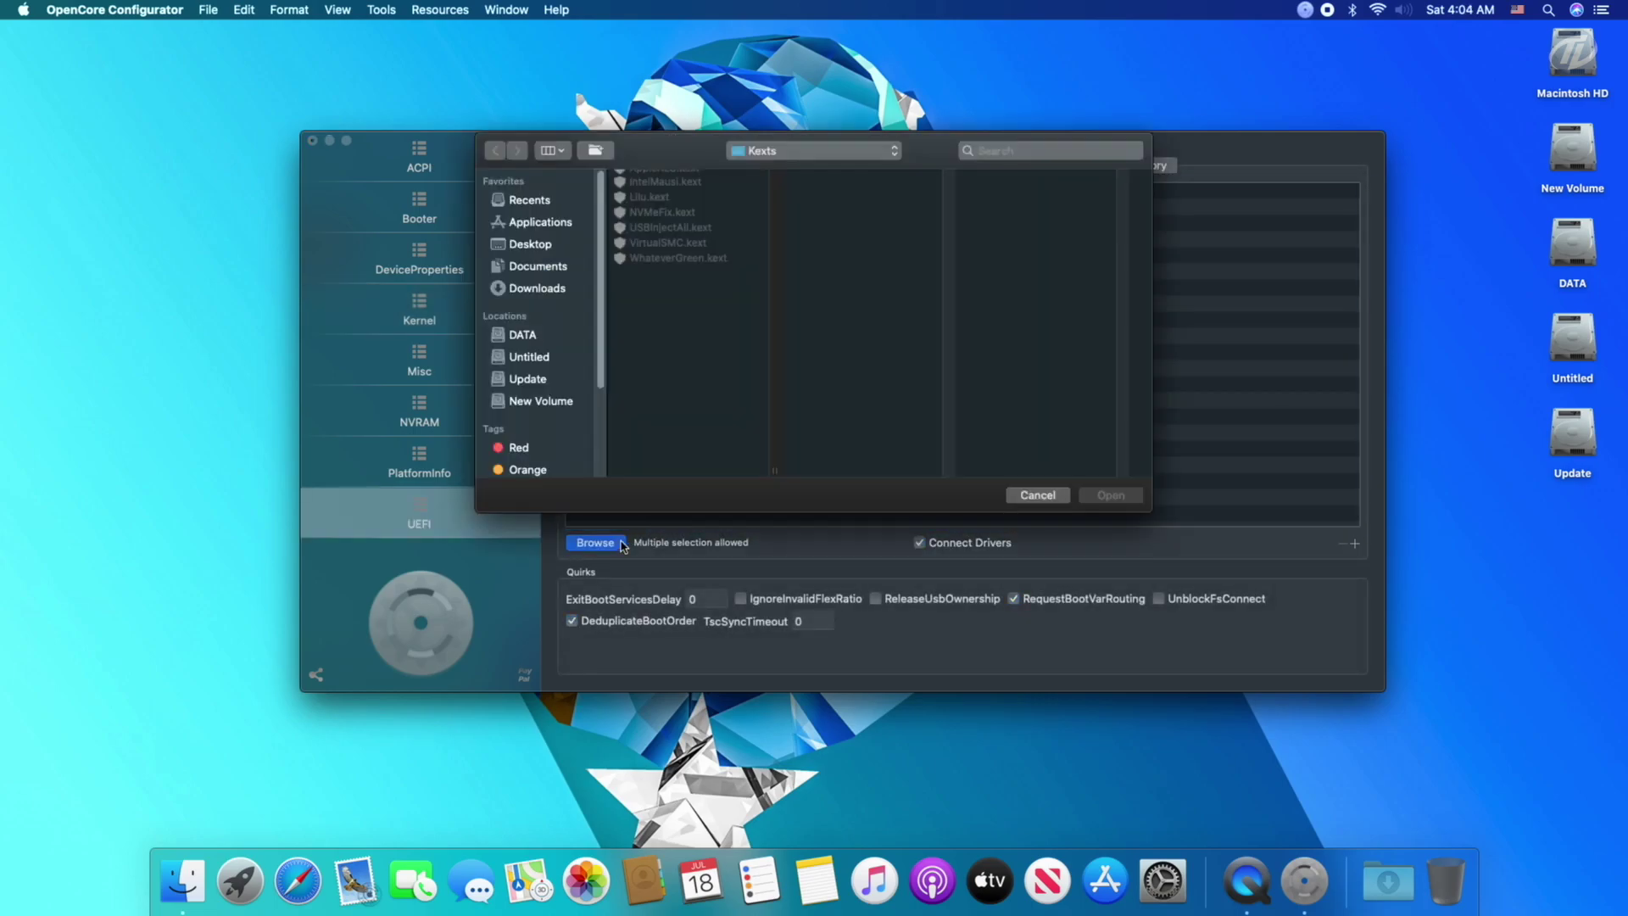
click(814, 150)
click(763, 168)
click(844, 222)
drag(1043, 222, 1021, 142)
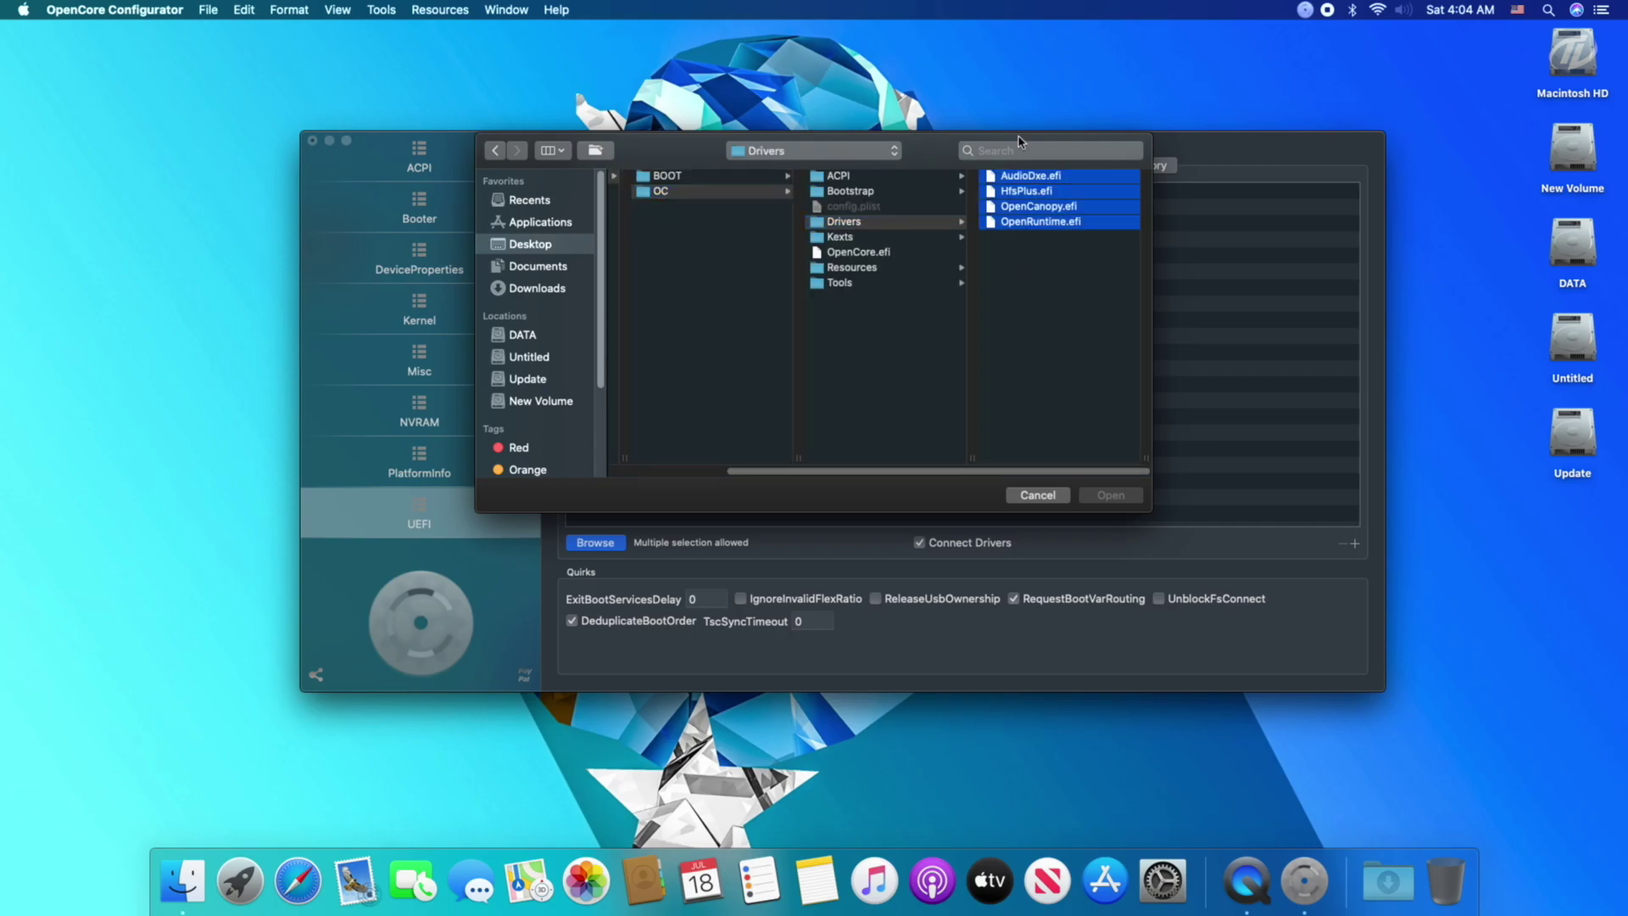
click(1108, 494)
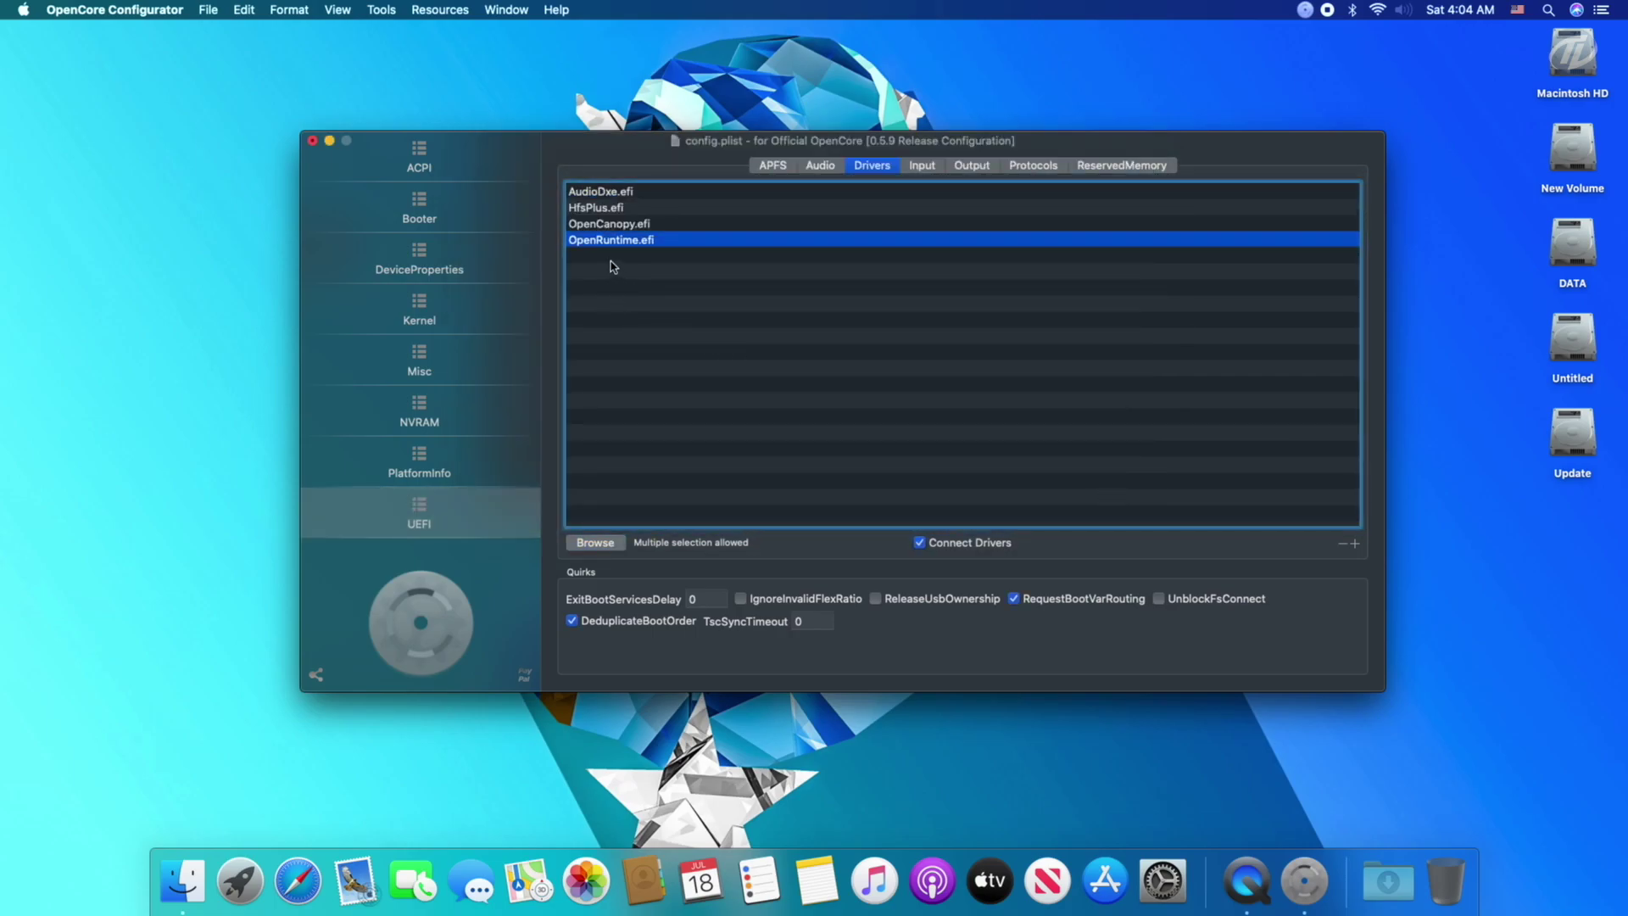
click(584, 229)
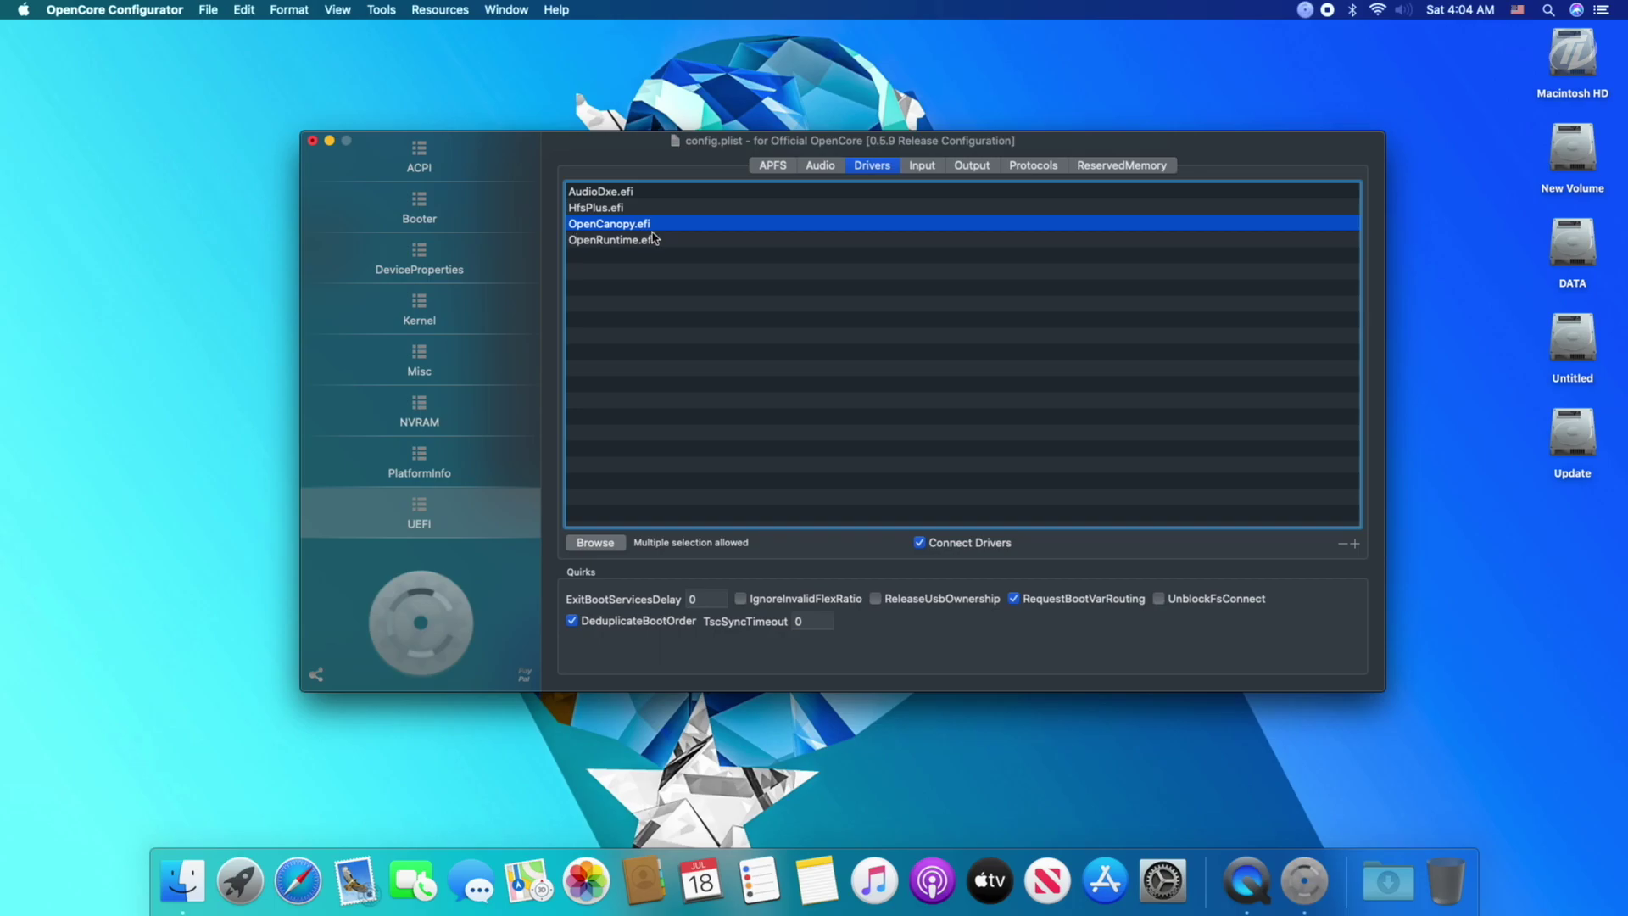
Step: Set the Misc > Boot Picker Mode to External, then close config.plist, saving the changes
click(442, 351)
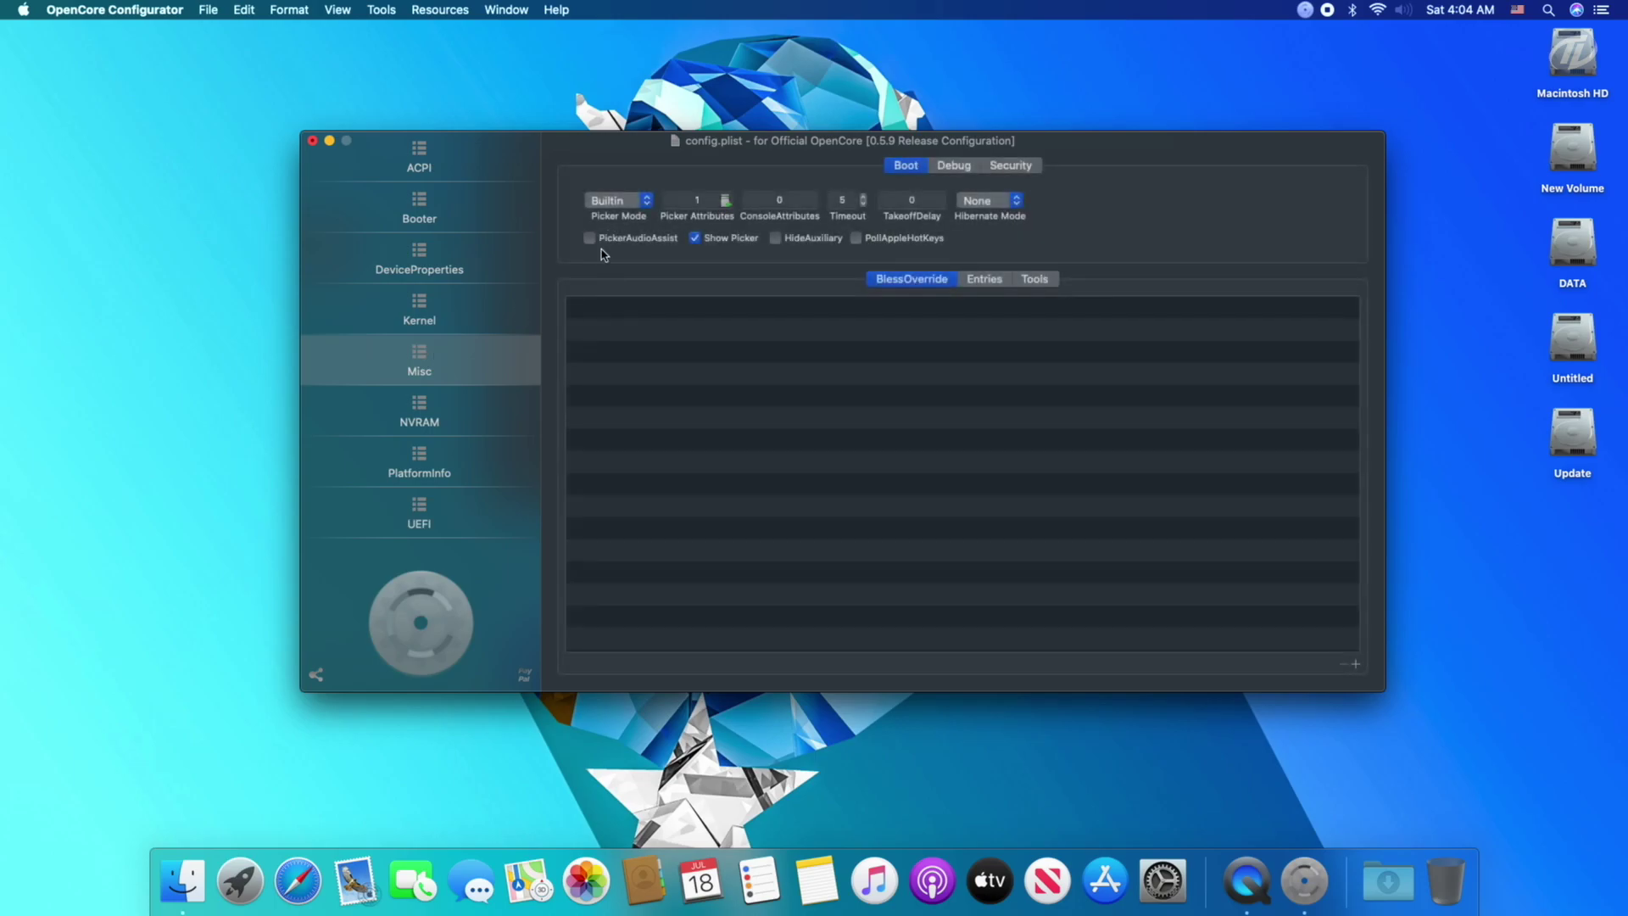
click(647, 208)
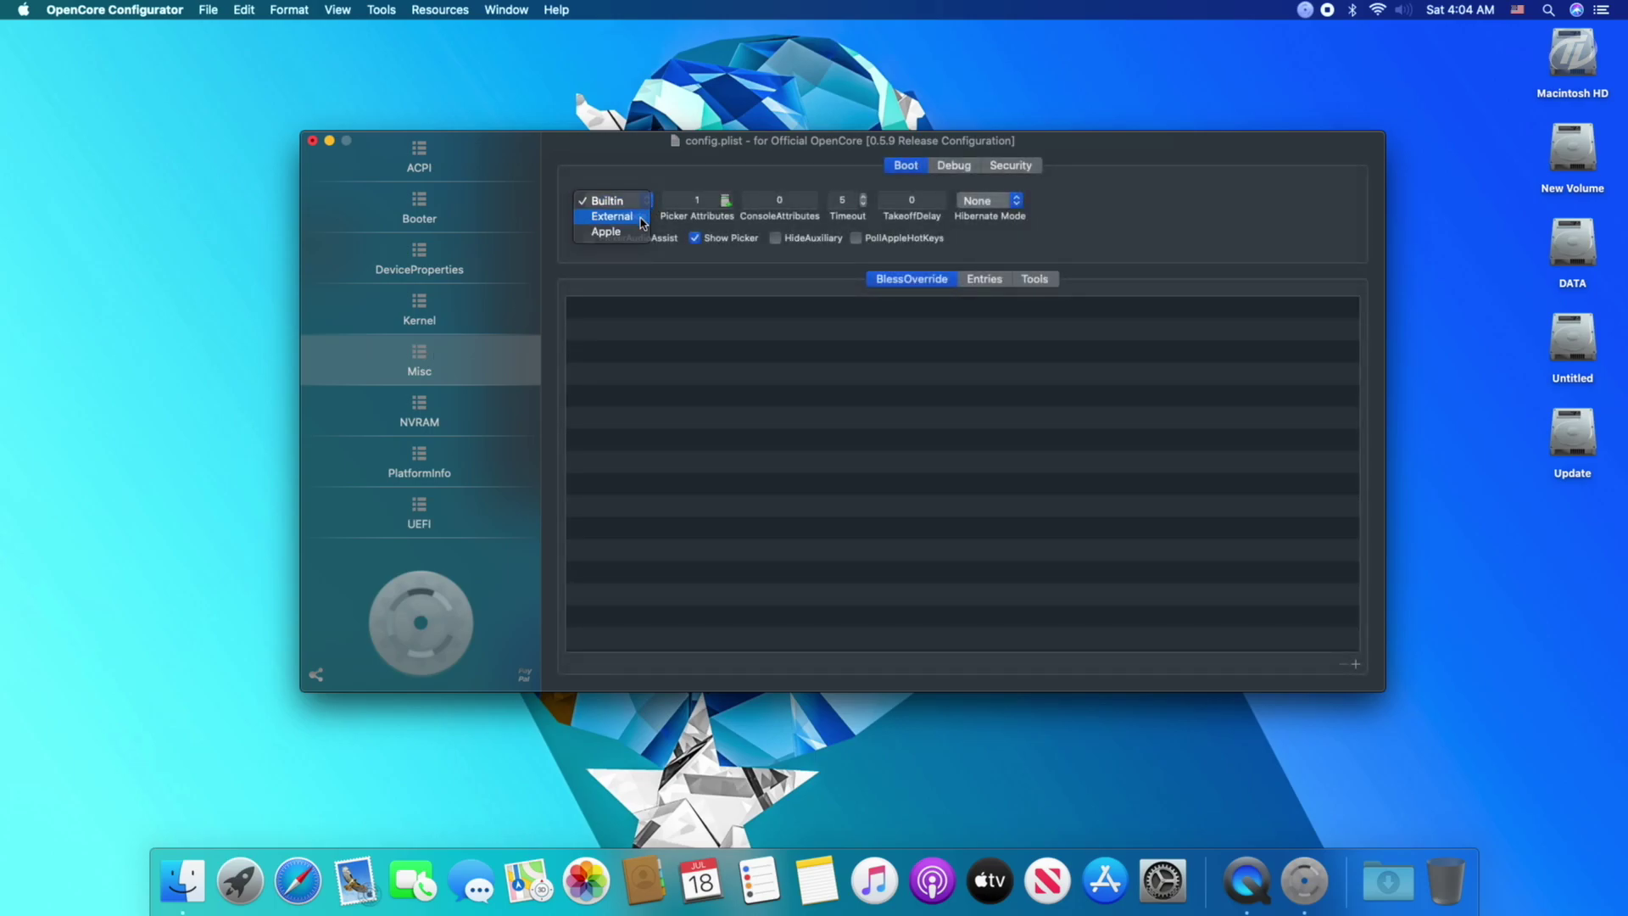
click(614, 217)
click(312, 141)
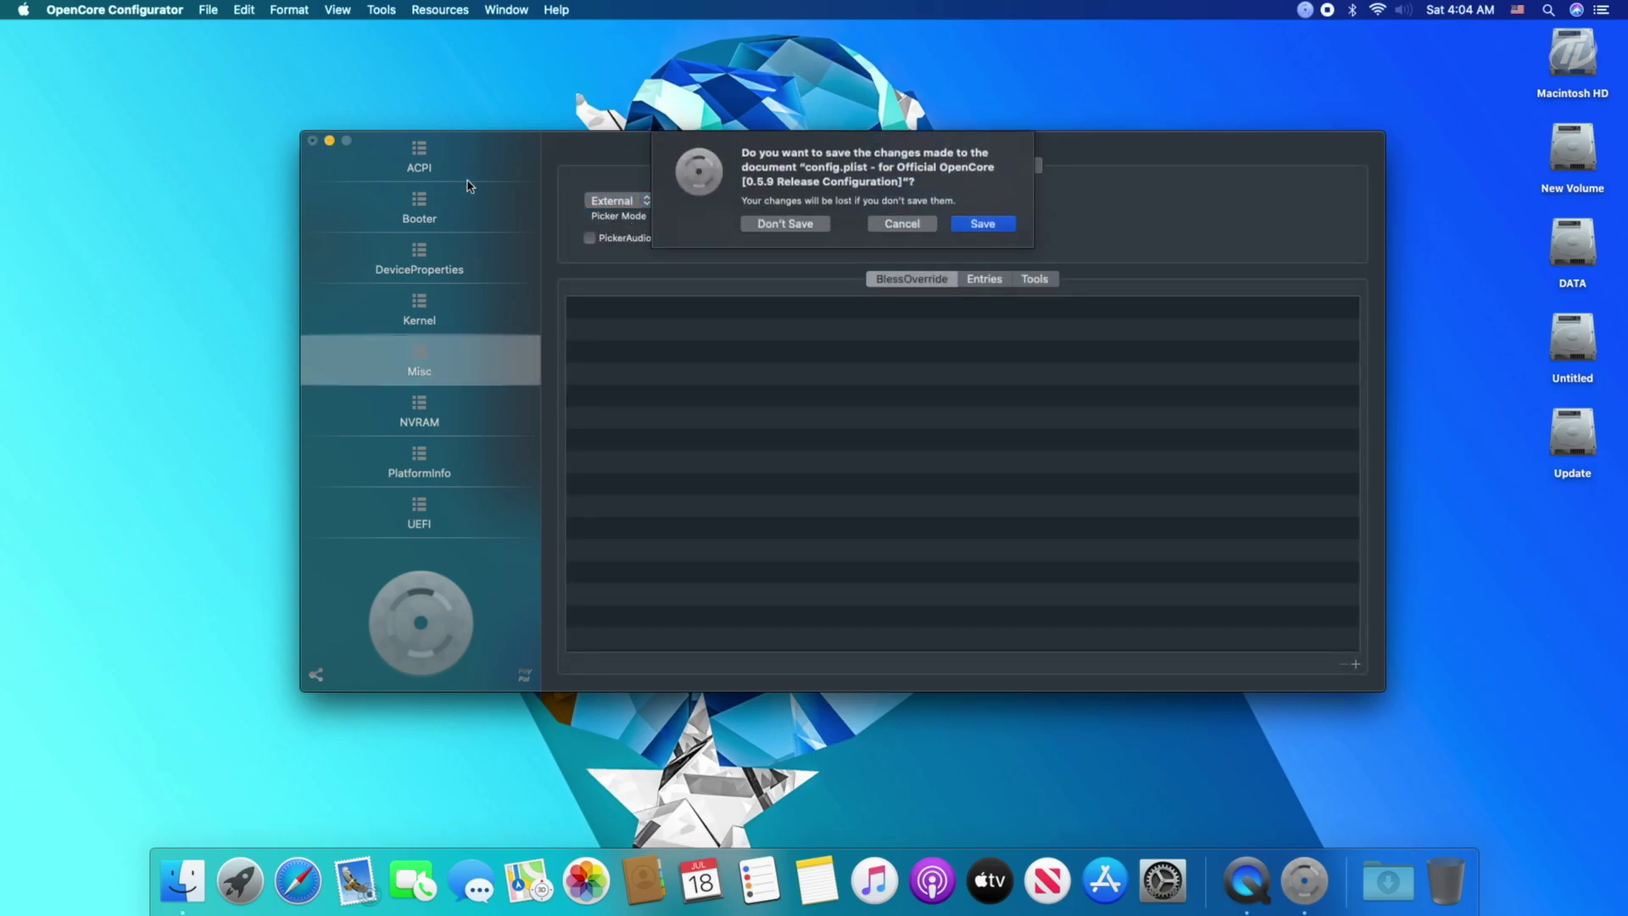
click(967, 218)
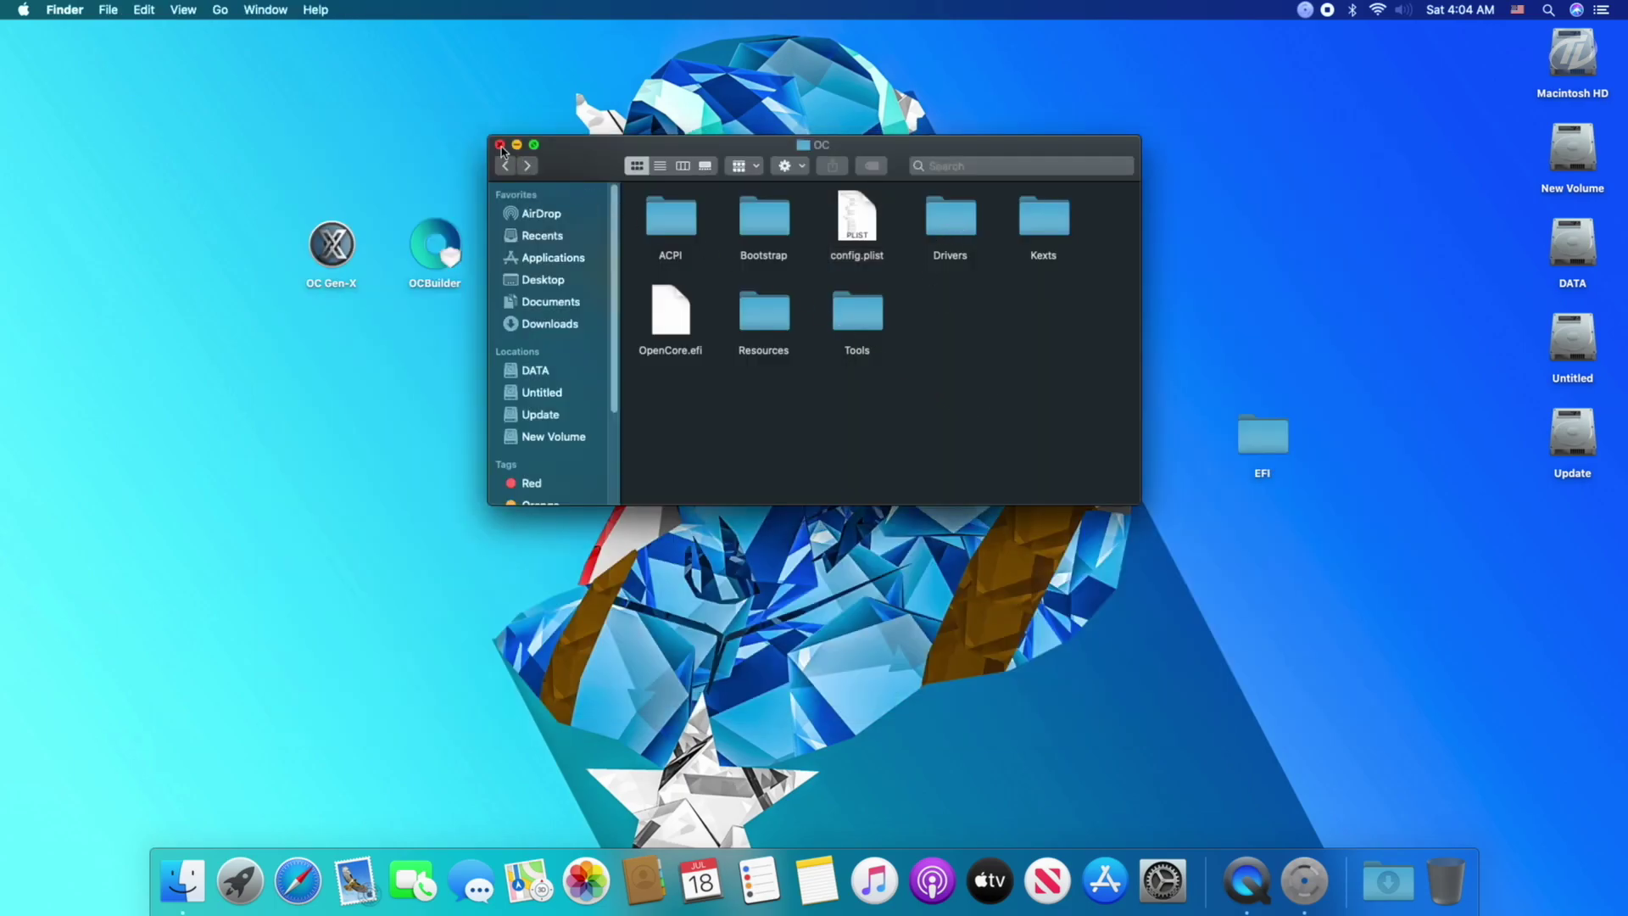
Step: Close the OC folder window and apply Clean Up to the desktop icons
click(501, 145)
right_click(1093, 427)
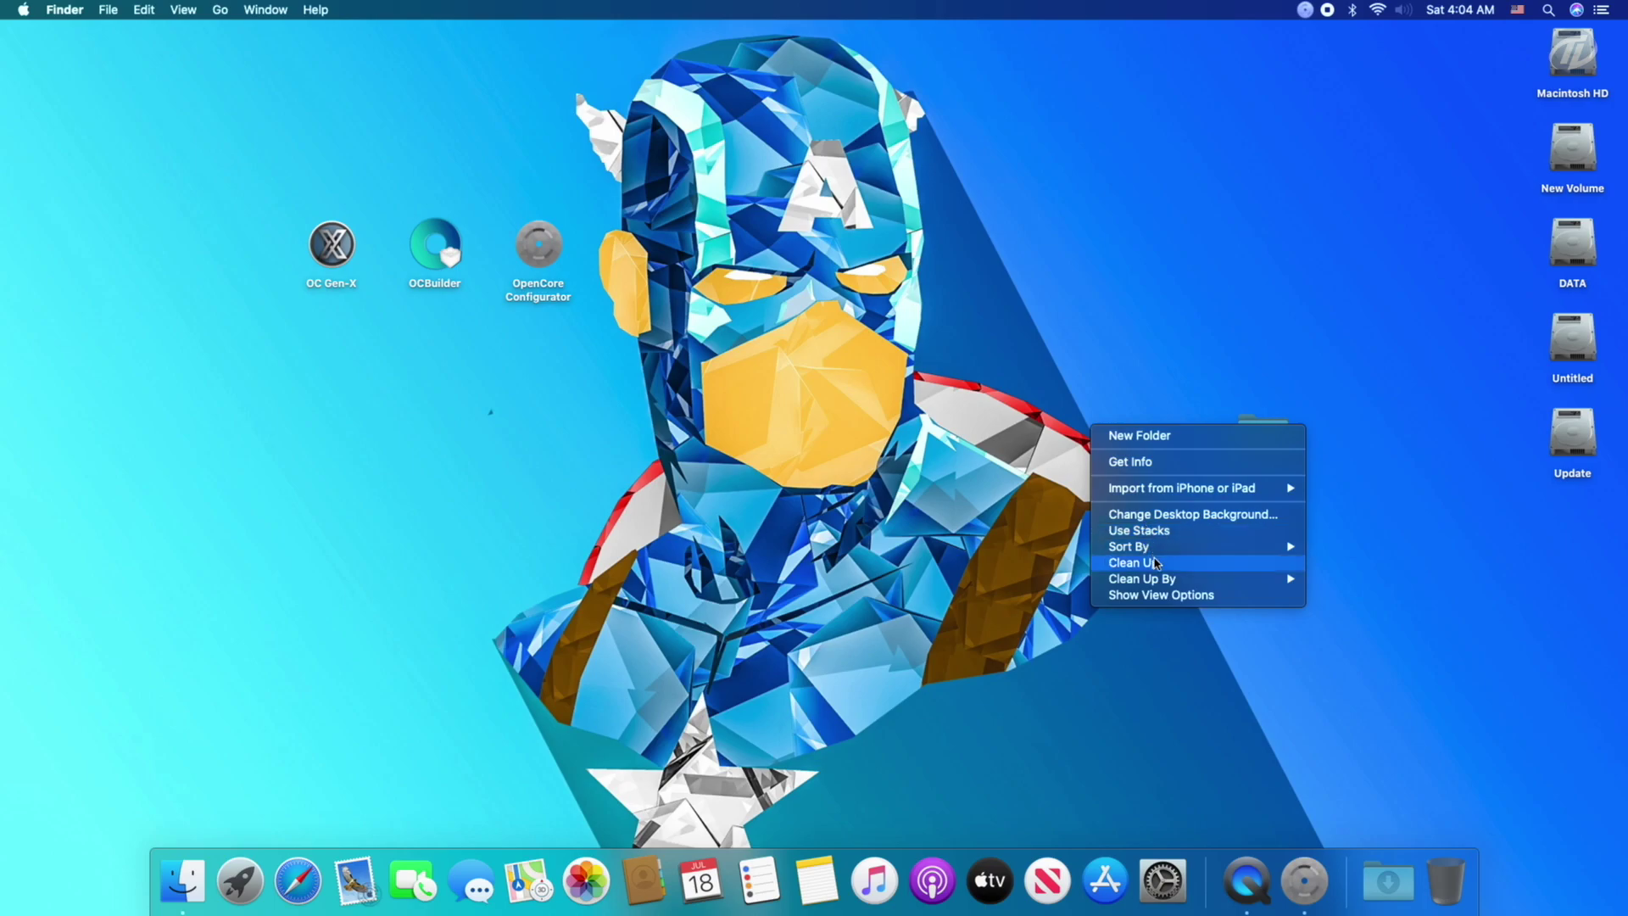
click(1154, 562)
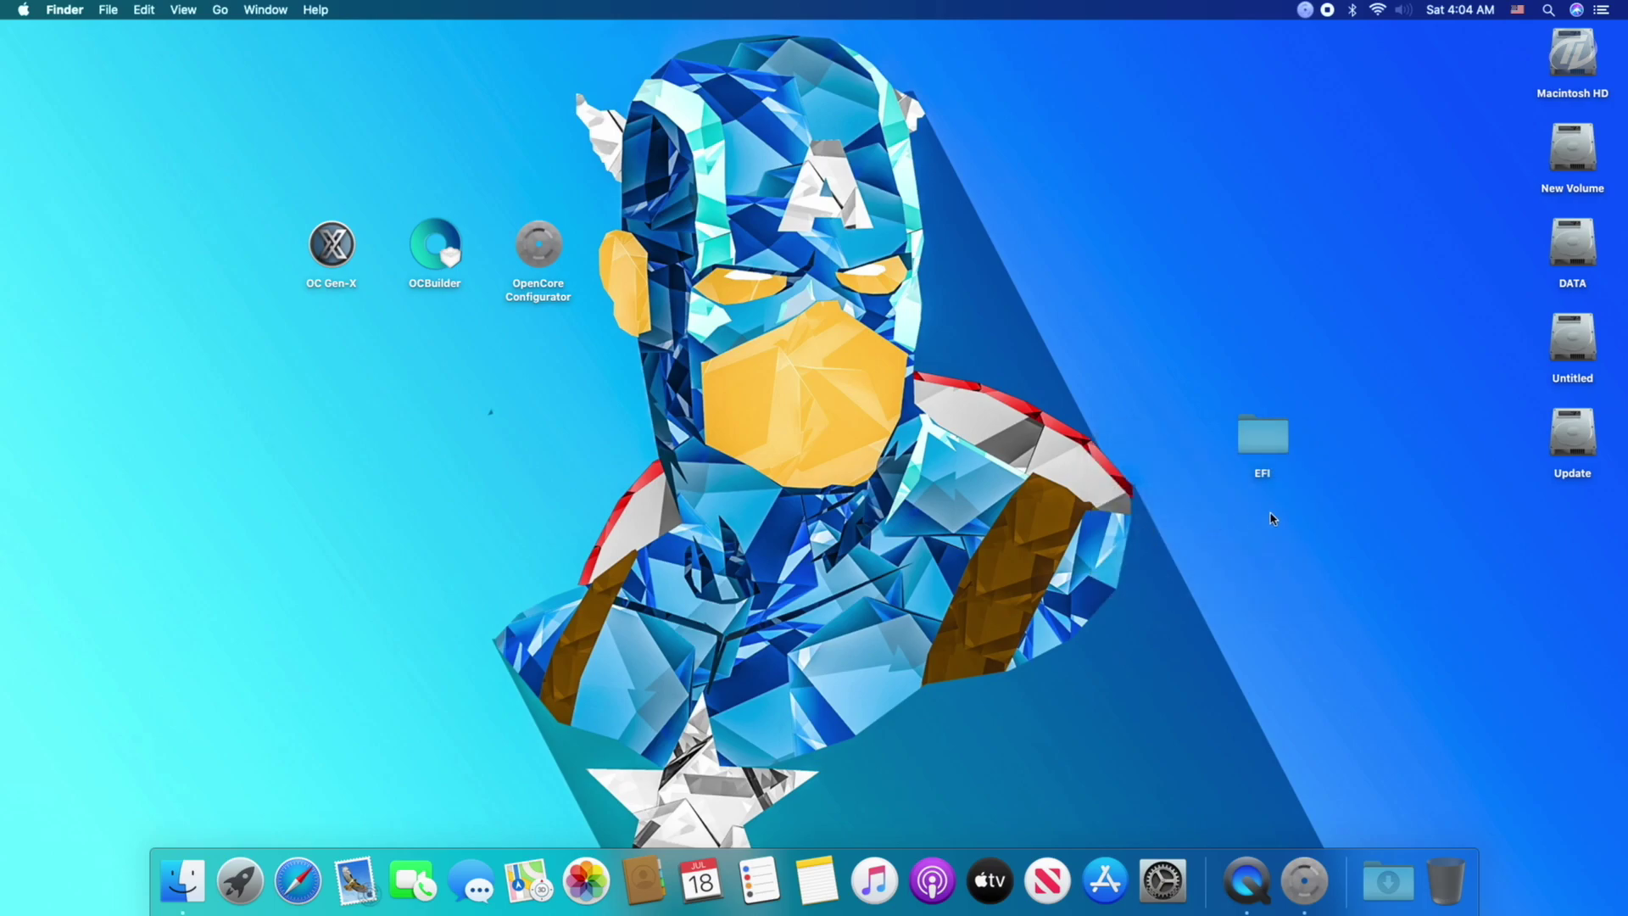